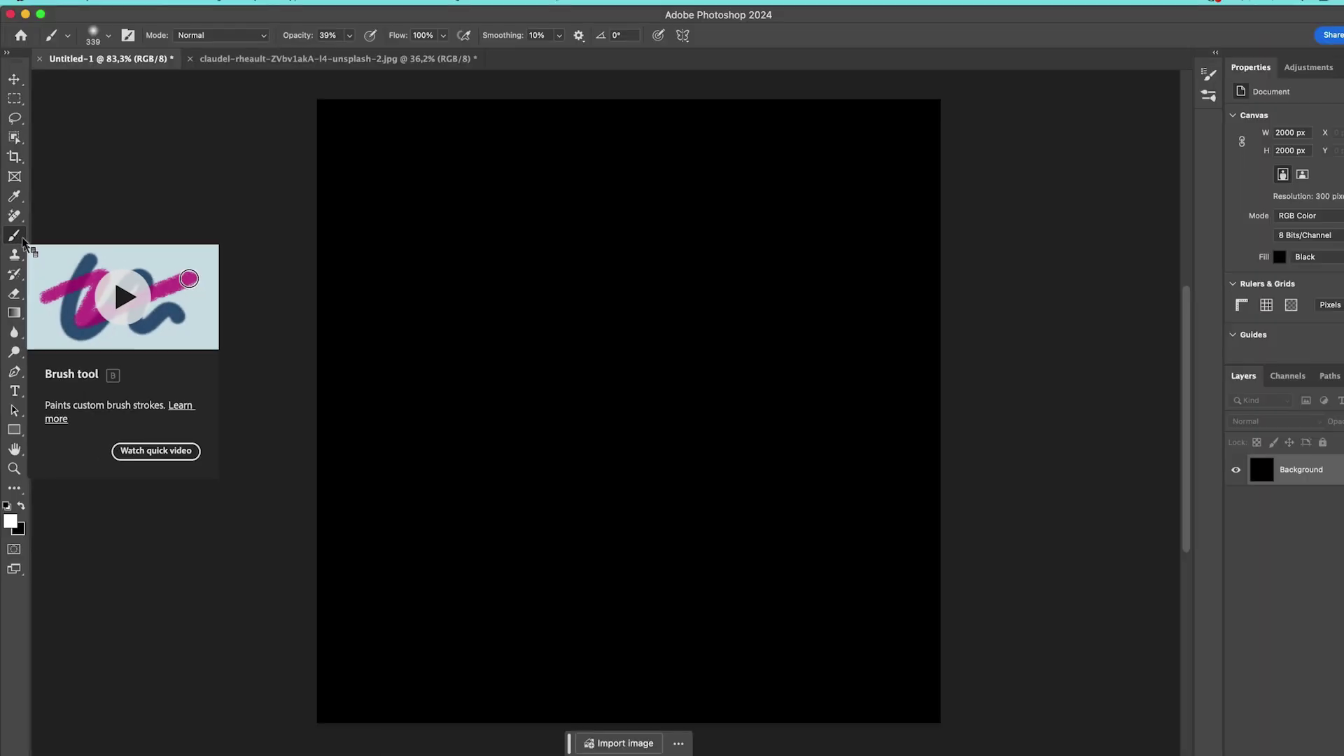
Lower brush opacity to about 43% and paint a soft white cloud in the canvas centre
{"action": "left_click_drag", "start_coordinate": [280, 48], "coordinate": [284, 50]}
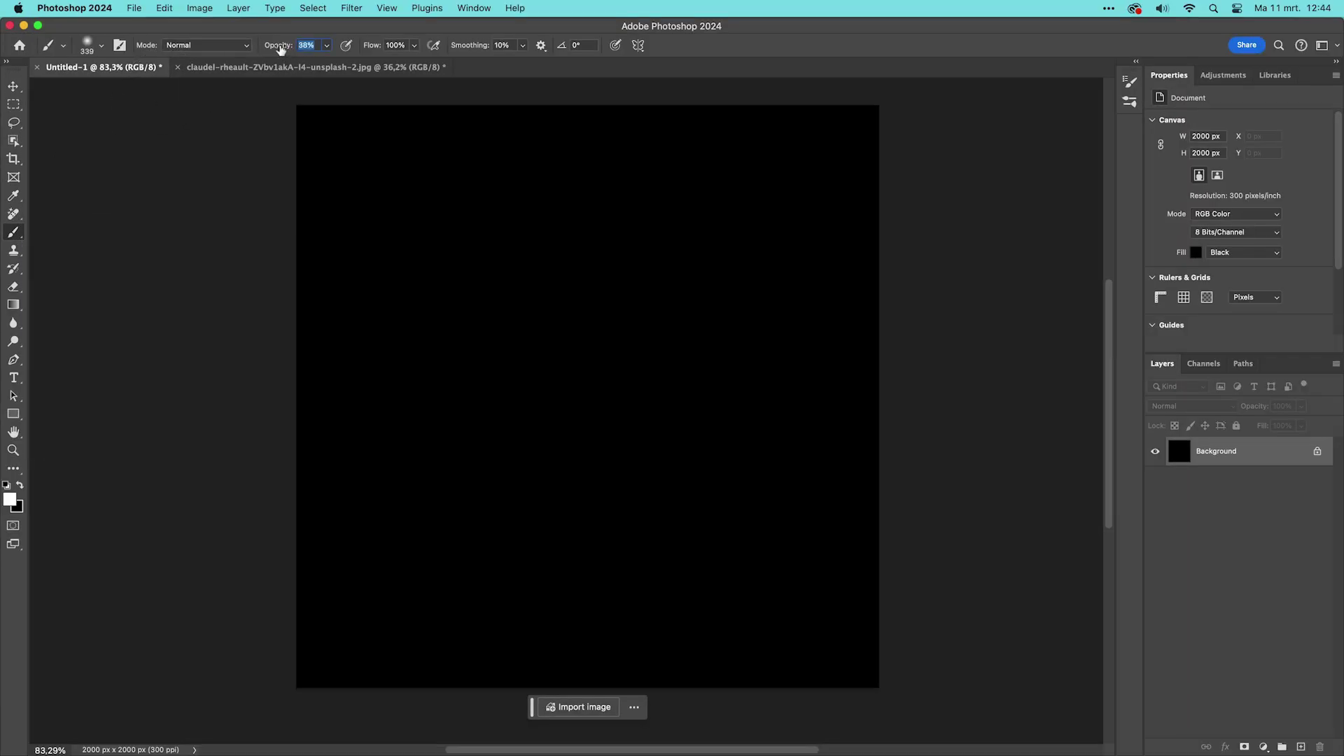
{"action": "left_click_drag", "start_coordinate": [488, 397], "coordinate": [514, 410]}
{"action": "mouse_move", "coordinate": [510, 364]}
{"action": "left_mouse_down"}
{"action": "mouse_move", "coordinate": [608, 424]}
{"action": "mouse_move", "coordinate": [611, 399]}
{"action": "mouse_move", "coordinate": [574, 399]}
{"action": "mouse_move", "coordinate": [554, 439]}
{"action": "mouse_move", "coordinate": [566, 464]}
{"action": "mouse_move", "coordinate": [611, 474]}
{"action": "mouse_move", "coordinate": [686, 428]}
{"action": "mouse_move", "coordinate": [695, 410]}
{"action": "mouse_move", "coordinate": [678, 363]}
{"action": "mouse_move", "coordinate": [617, 366]}
{"action": "mouse_move", "coordinate": [607, 397]}
{"action": "mouse_move", "coordinate": [538, 358]}
{"action": "mouse_move", "coordinate": [546, 437]}
{"action": "mouse_move", "coordinate": [513, 453]}
{"action": "mouse_move", "coordinate": [496, 439]}
{"action": "mouse_move", "coordinate": [649, 450]}
{"action": "mouse_move", "coordinate": [711, 476]}
{"action": "mouse_move", "coordinate": [722, 437]}
{"action": "mouse_move", "coordinate": [672, 389]}
{"action": "left_mouse_up"}
{"action": "left_click_drag", "start_coordinate": [599, 315], "coordinate": [604, 402]}
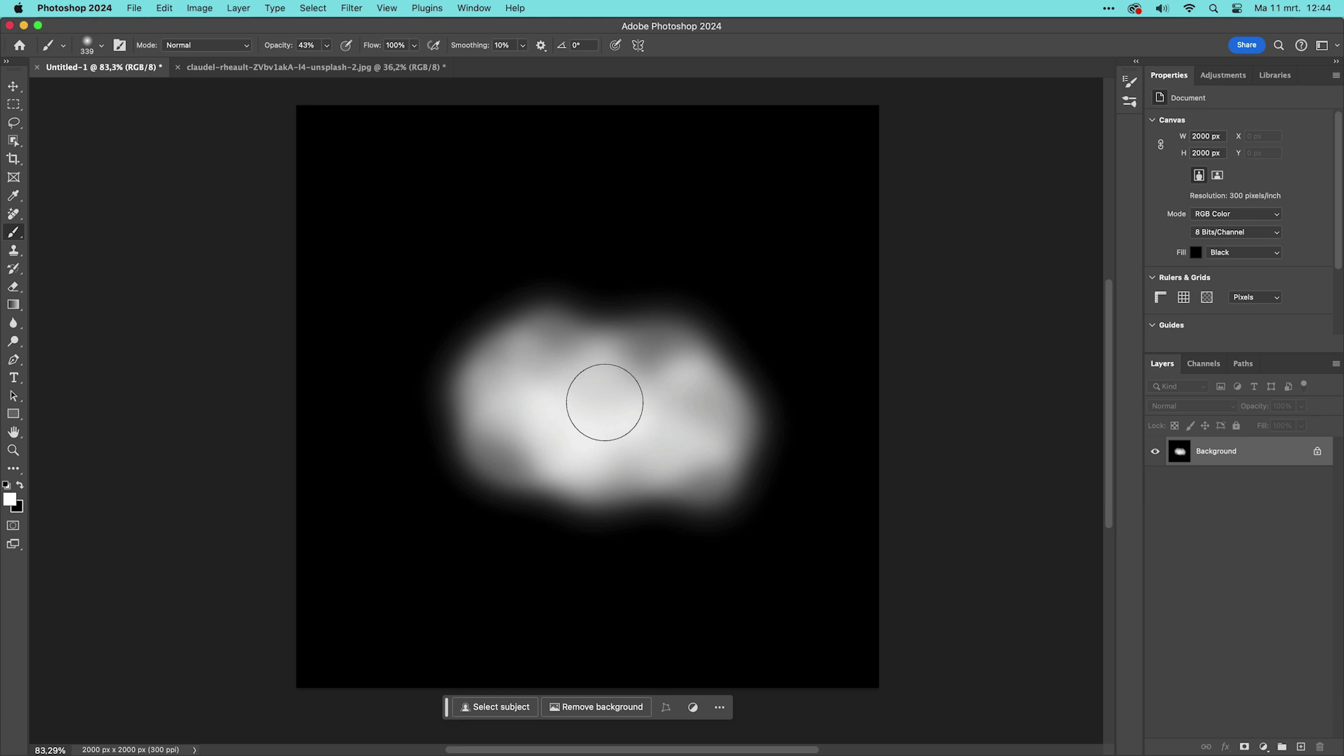
{"action": "left_click_drag", "start_coordinate": [604, 402], "coordinate": [539, 415]}
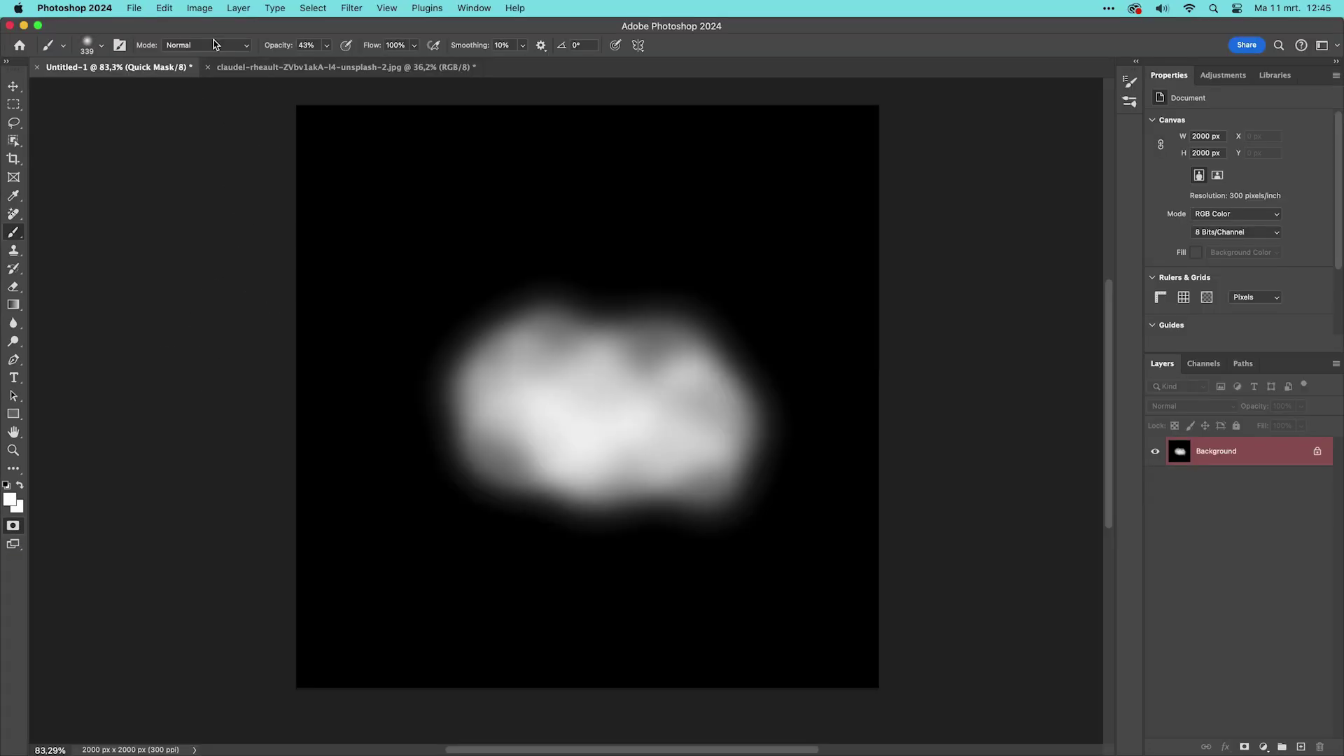
Fill the quick mask with 70% grey (#b3b3b3) using Edit > Fill
{"action": "left_click", "coordinate": [164, 7]}
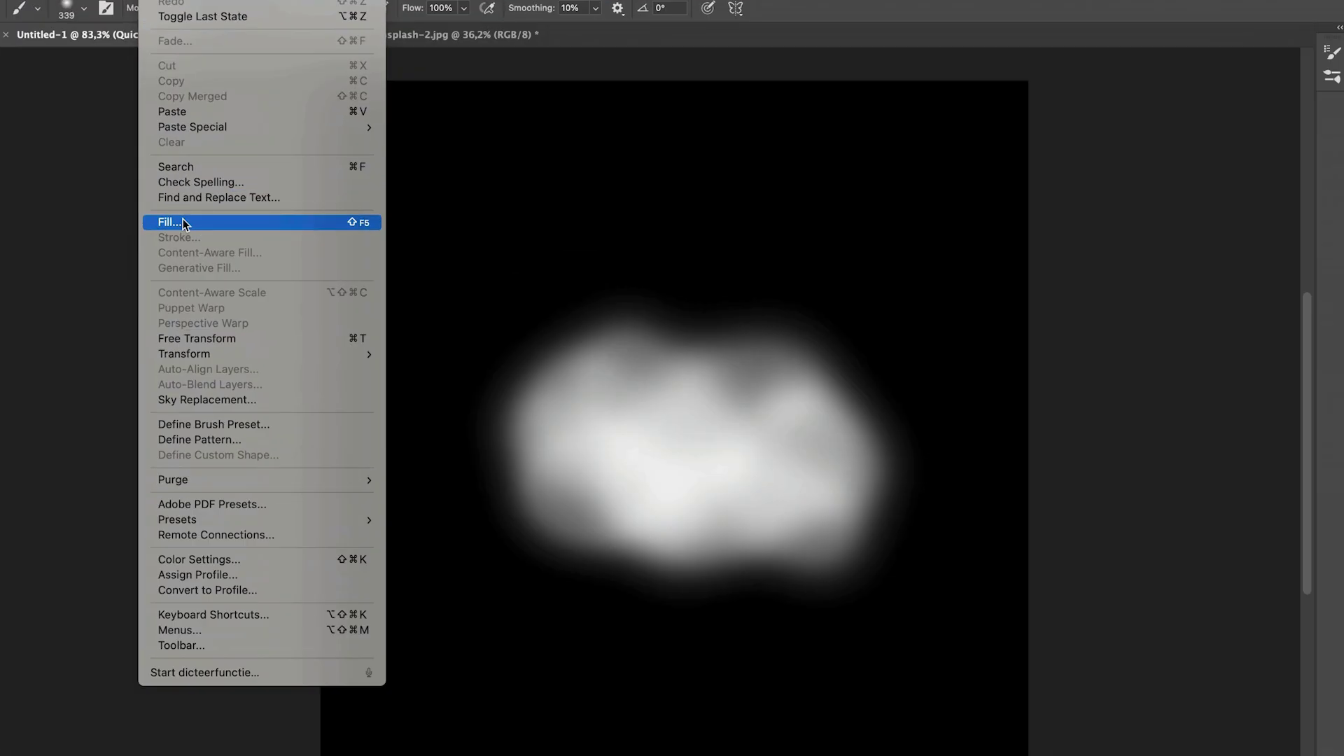
{"action": "left_click", "coordinate": [184, 222]}
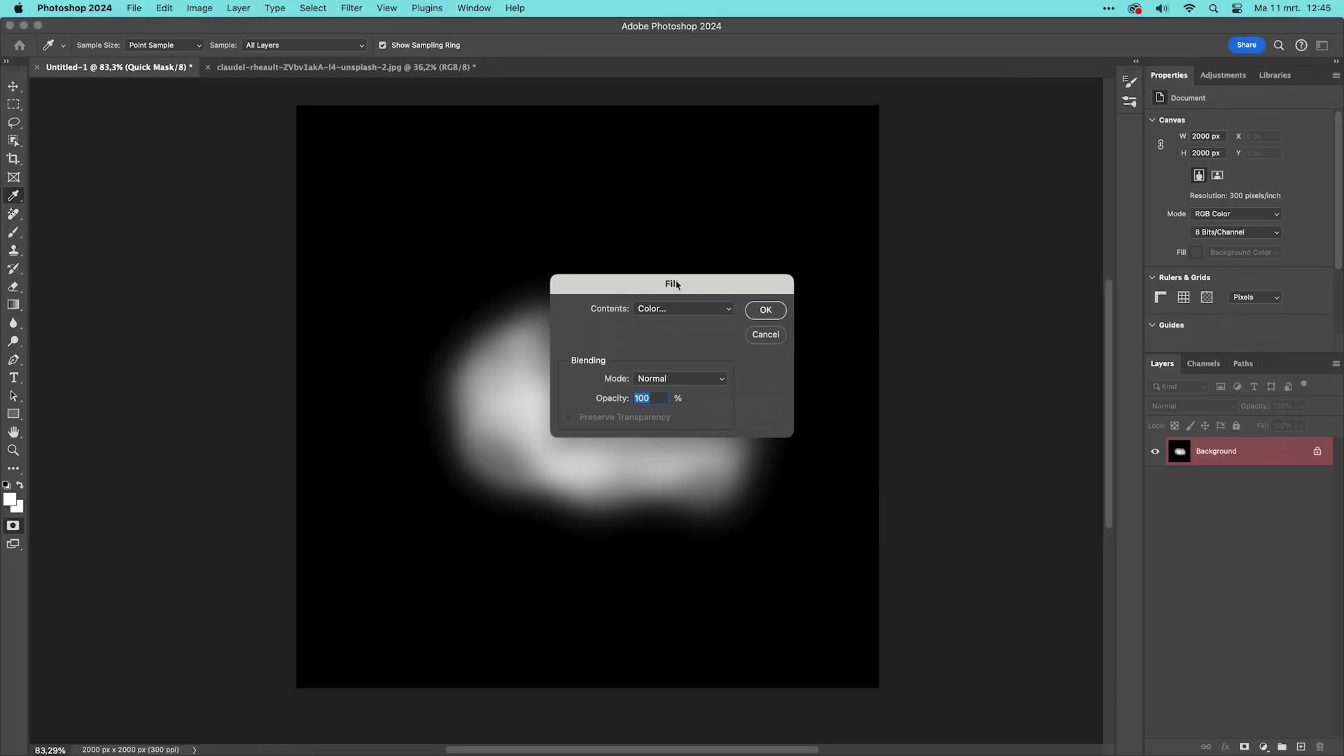
{"action": "left_click", "coordinate": [714, 309]}
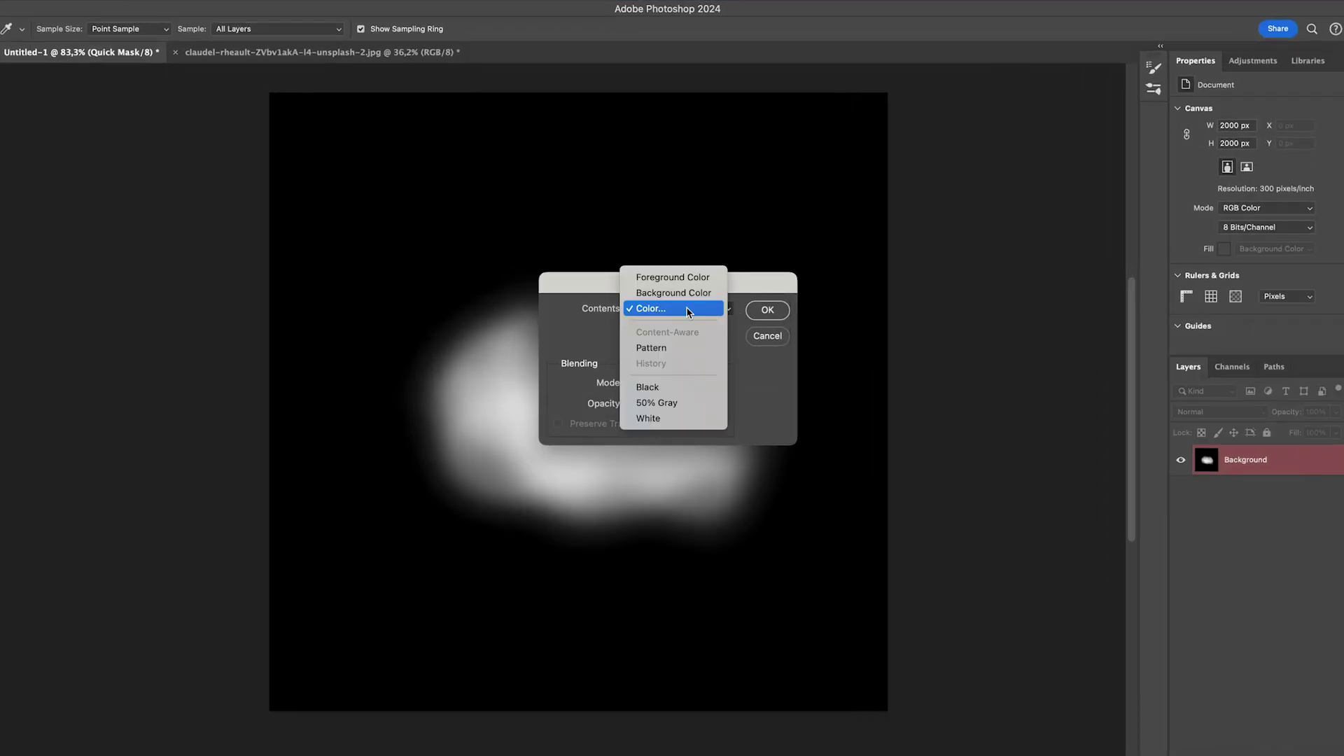
{"action": "left_click", "coordinate": [688, 310]}
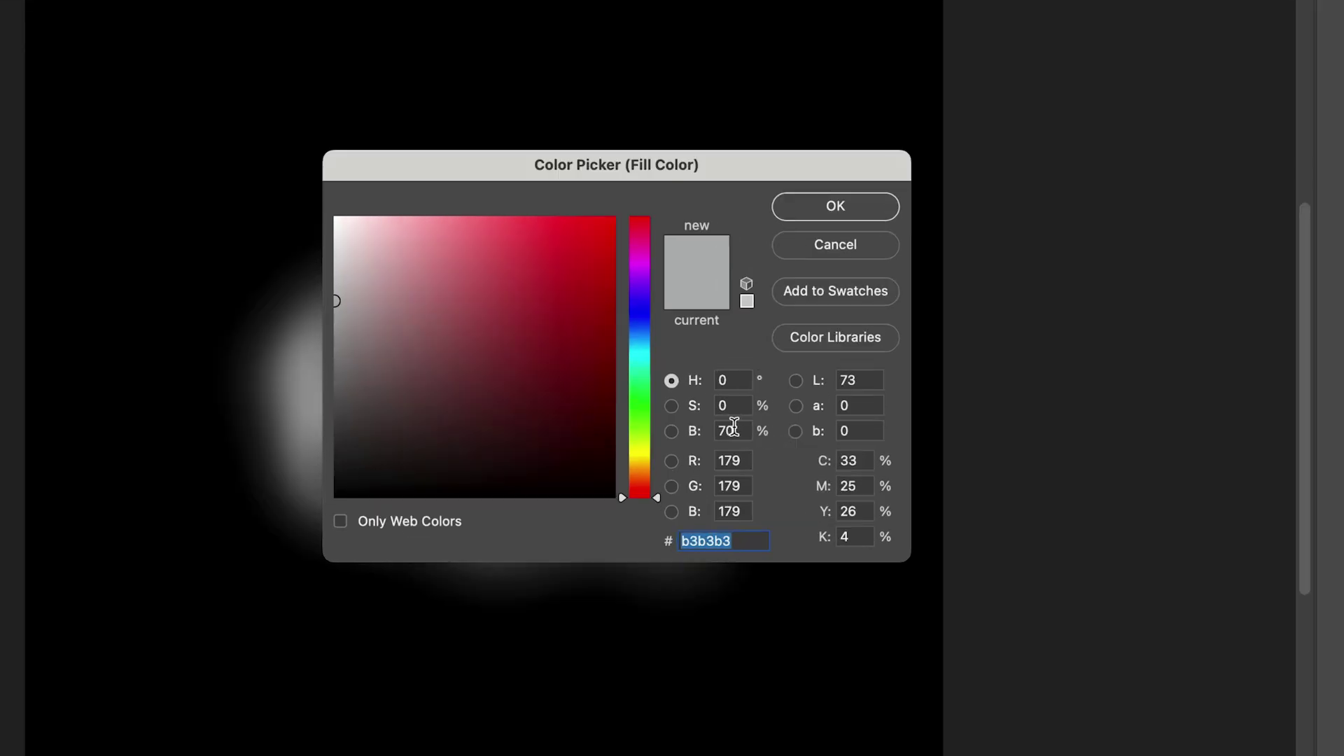
{"action": "double_click", "coordinate": [746, 432]}
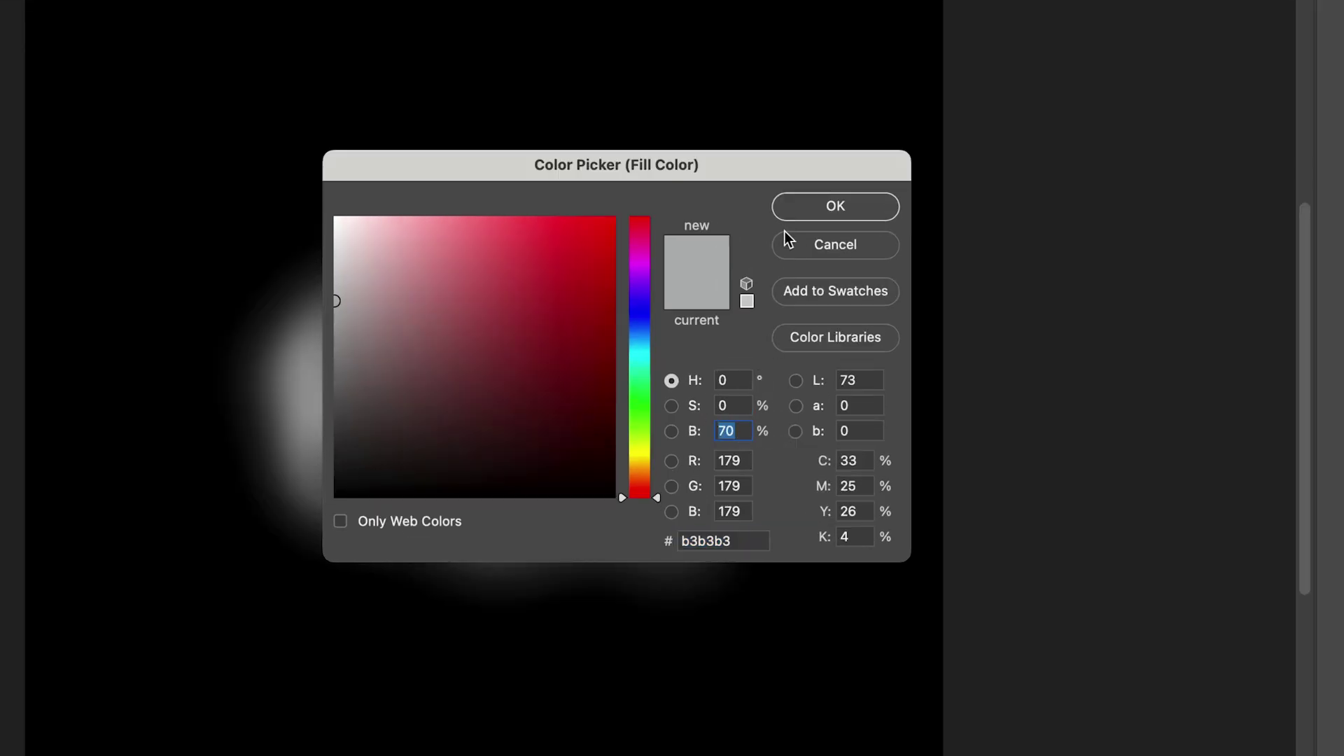
{"action": "left_click", "coordinate": [821, 207]}
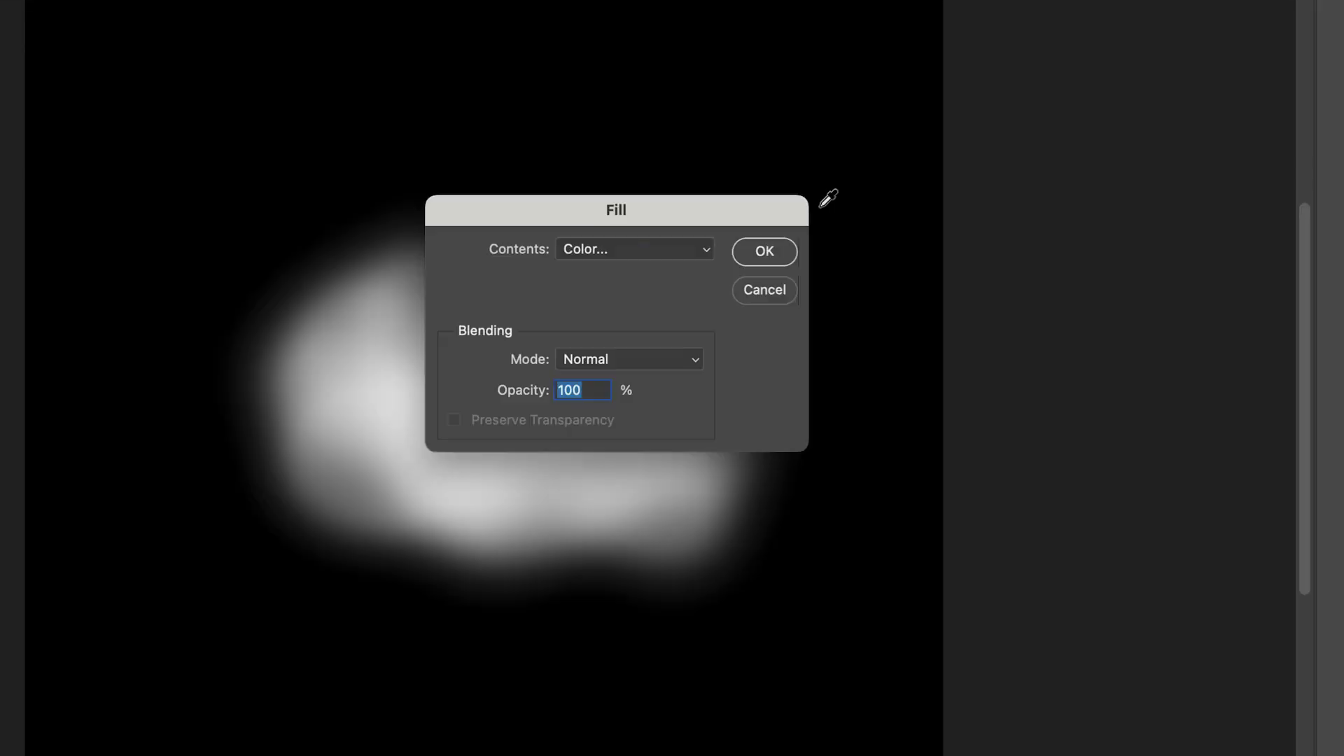
{"action": "left_click", "coordinate": [769, 252]}
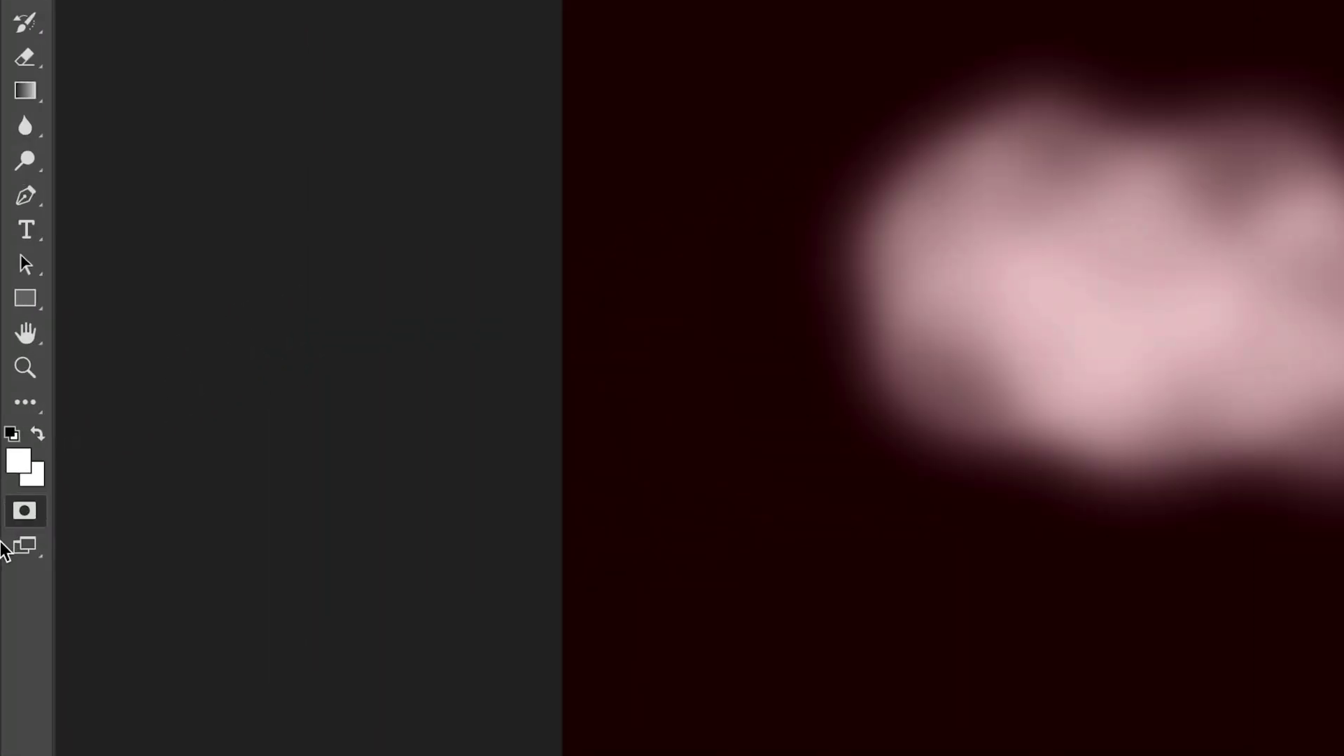
Exit Quick Mask and enter 'mist' as the Generative Fill prompt for the selection
{"action": "left_click", "coordinate": [23, 510]}
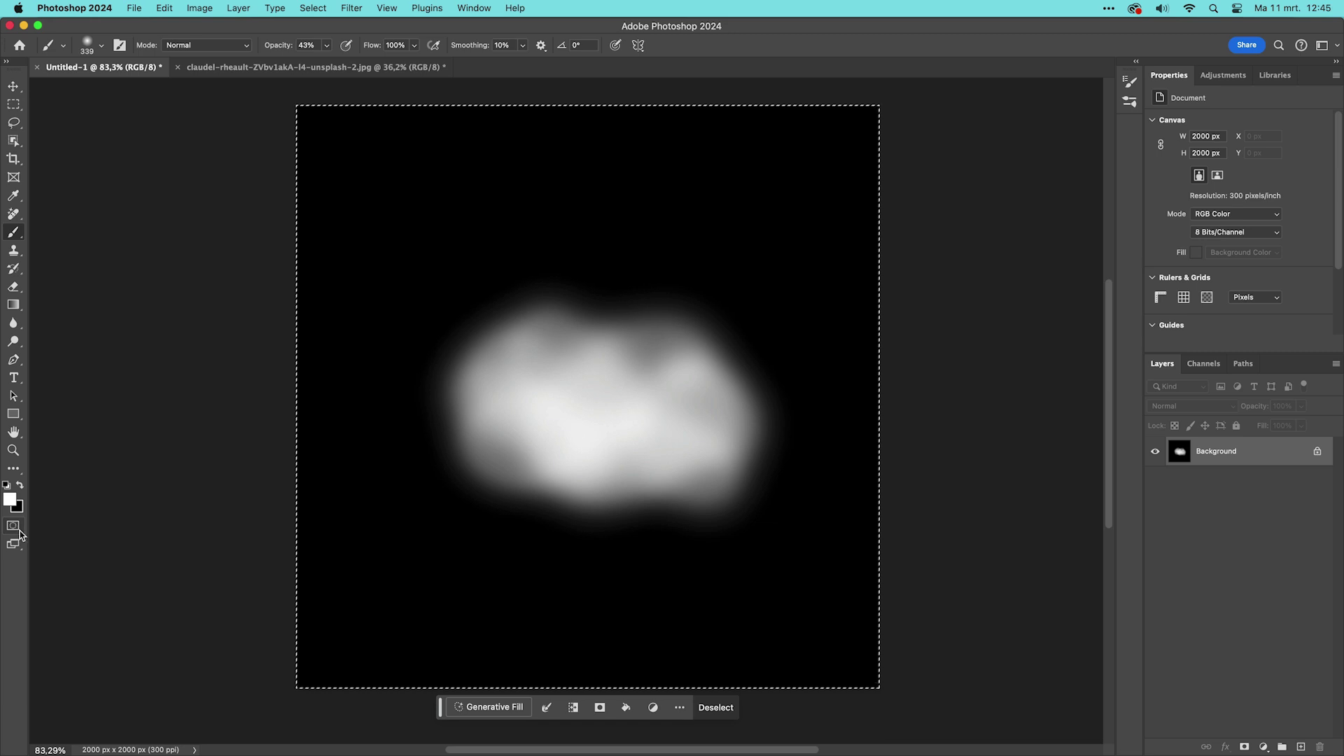
{"action": "left_click", "coordinate": [490, 708]}
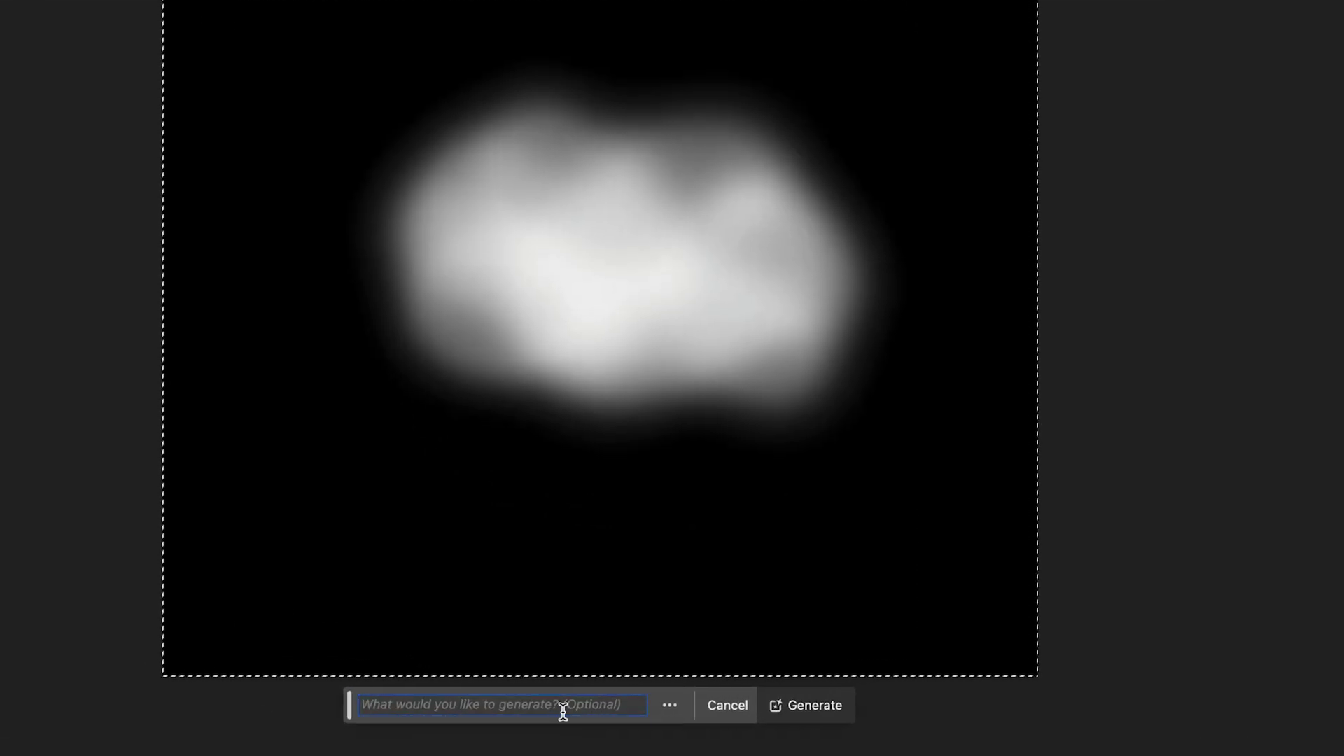
{"action": "type", "text": "mist"}
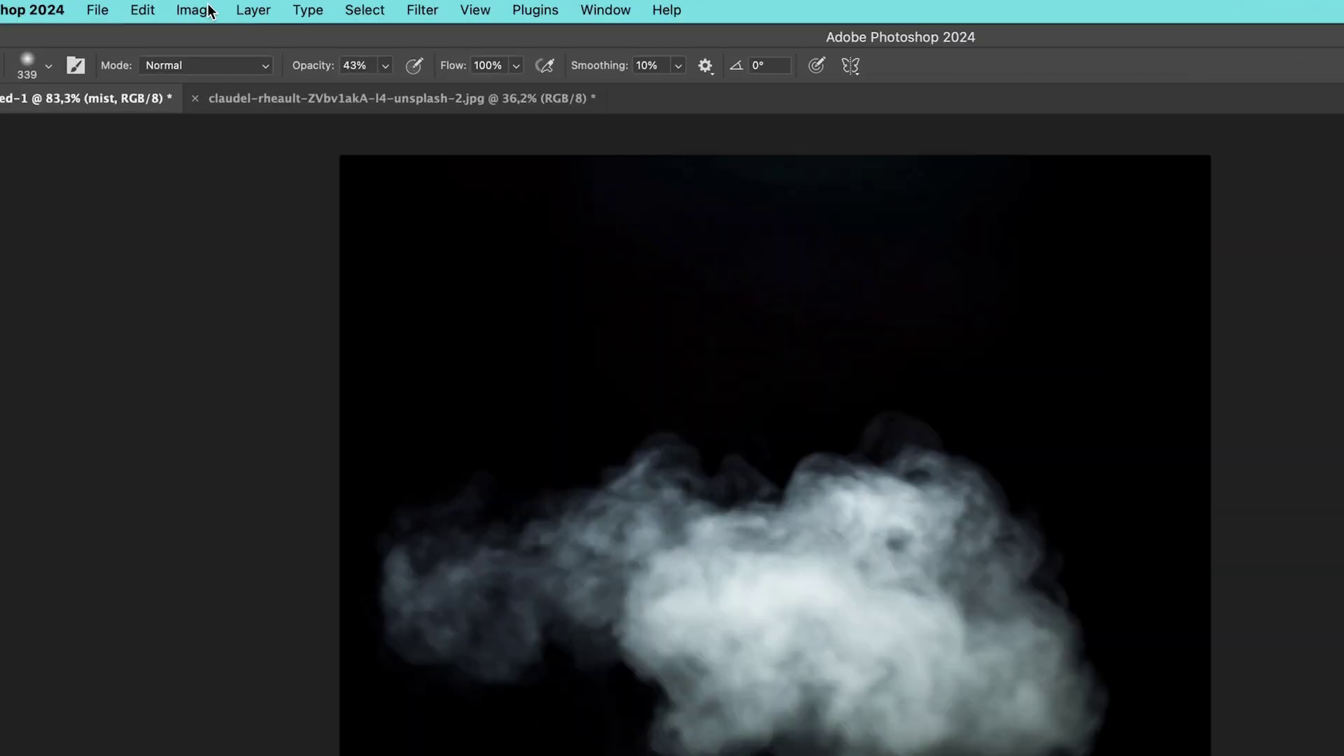
Apply Levels to the mist layer with the black input raised to 12
{"action": "left_click", "coordinate": [195, 10]}
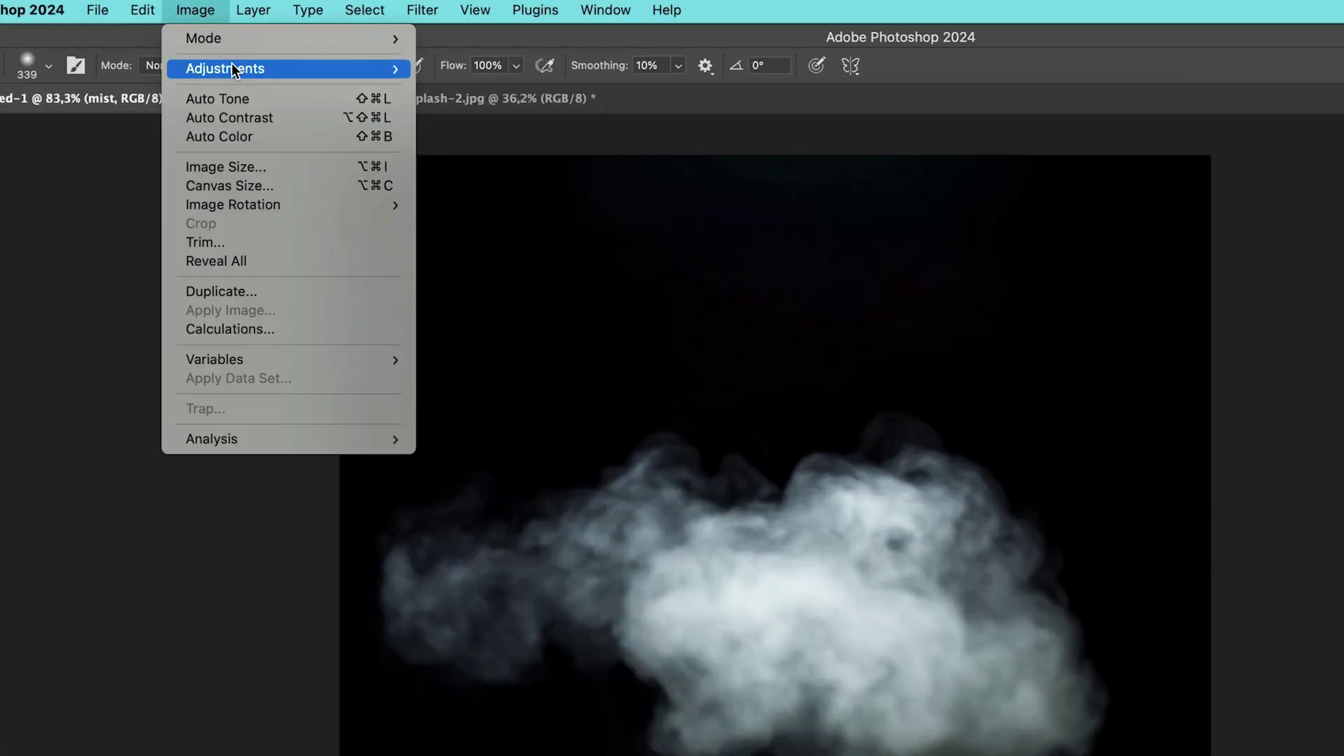
{"action": "mouse_move", "coordinate": [233, 68]}
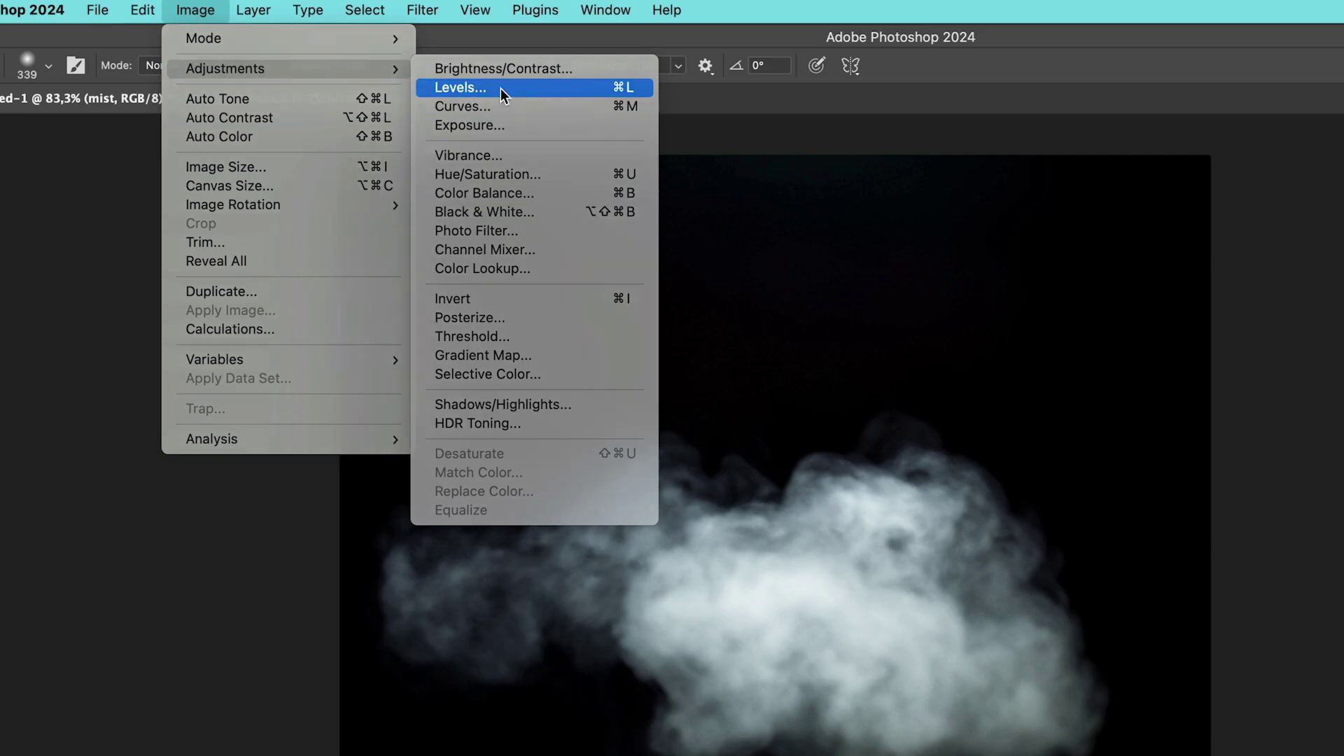
{"action": "left_click", "coordinate": [461, 87]}
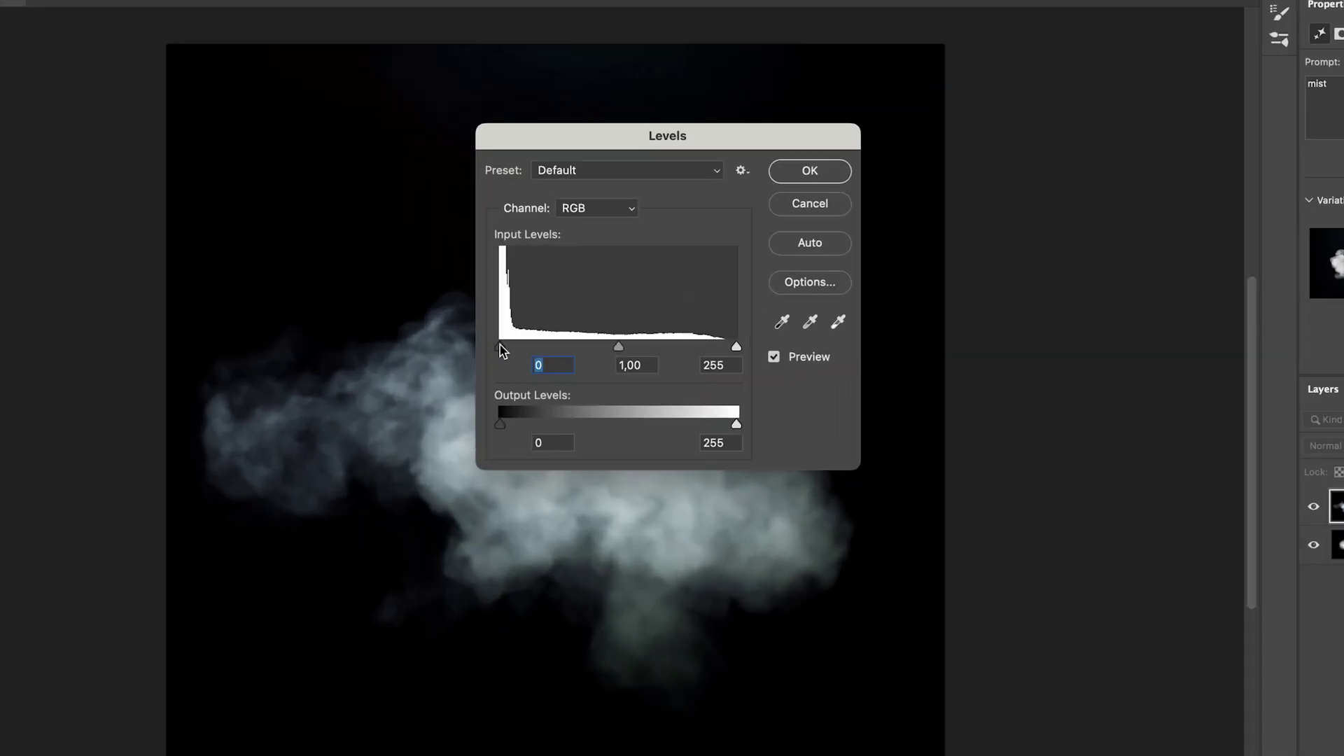
{"action": "left_click_drag", "start_coordinate": [500, 346], "coordinate": [511, 346]}
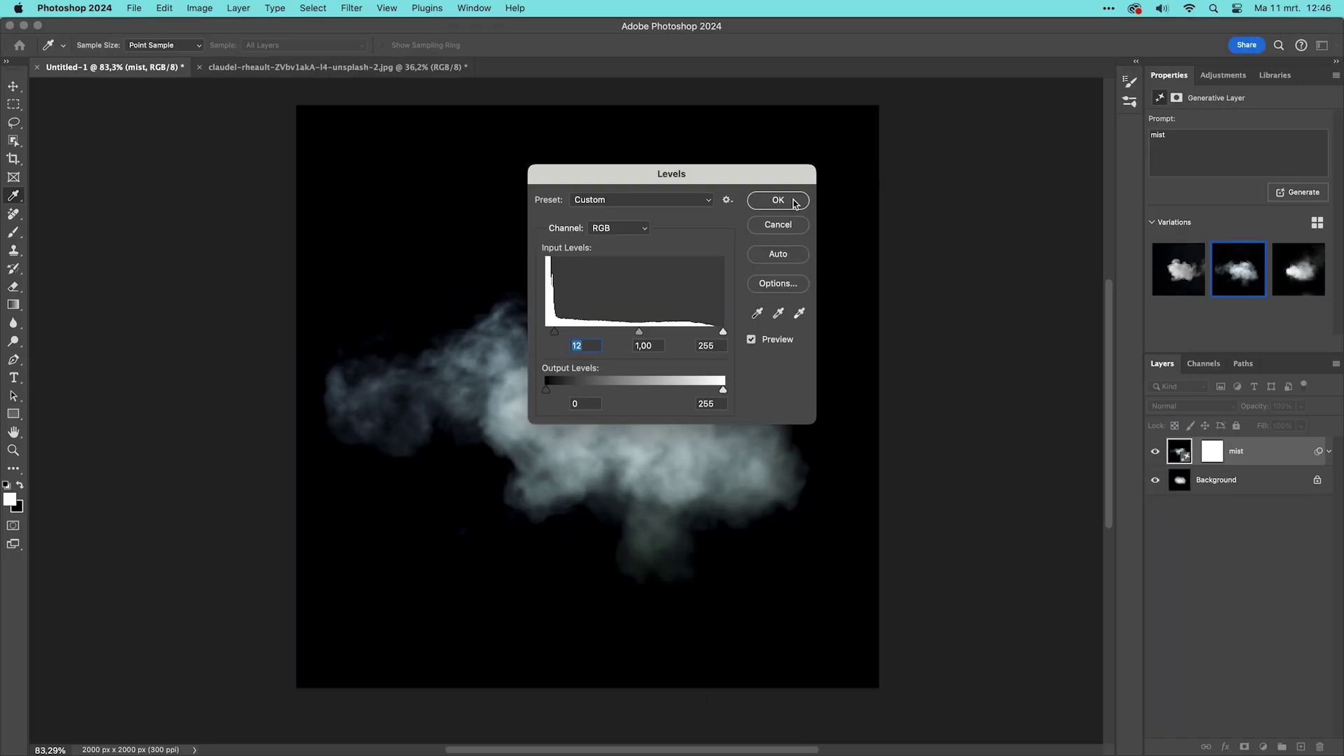
{"action": "left_click", "coordinate": [809, 171]}
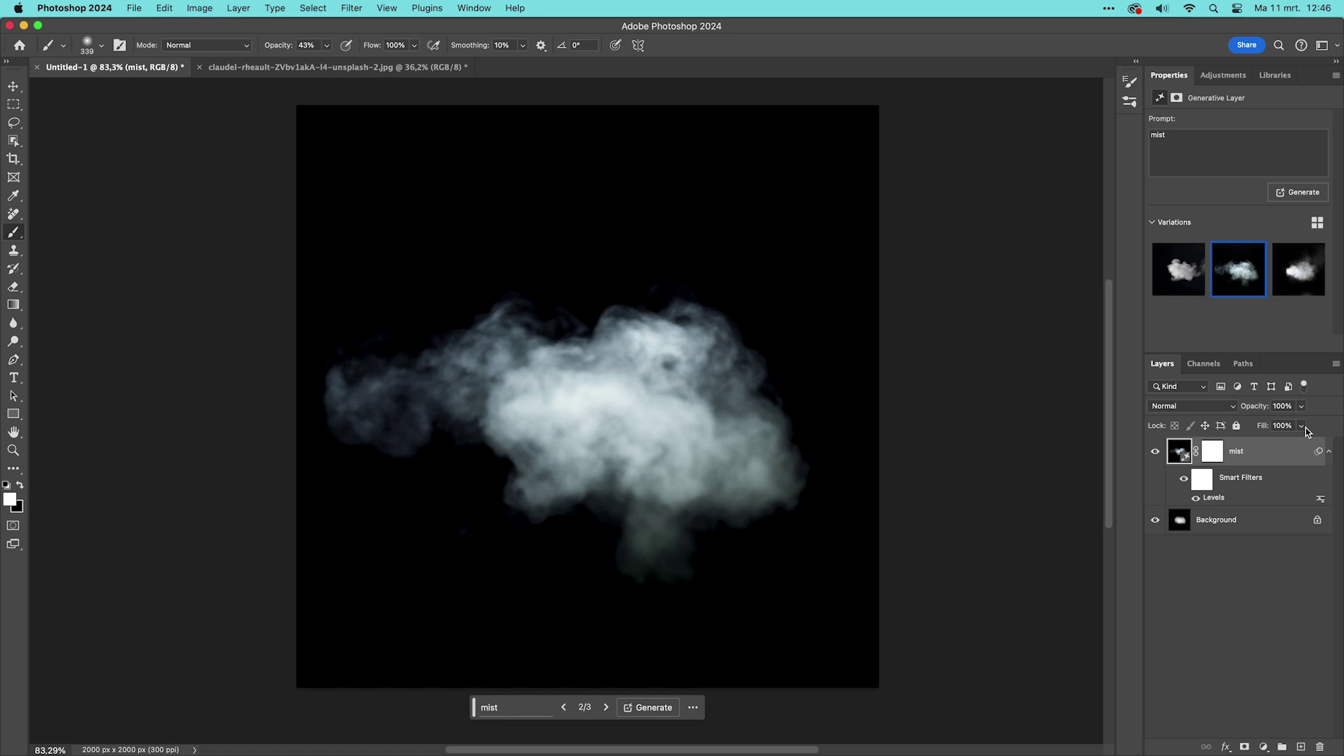
Invert the mist image and save it as the brush preset 'mist brush start'
{"action": "key", "text": "super+i"}
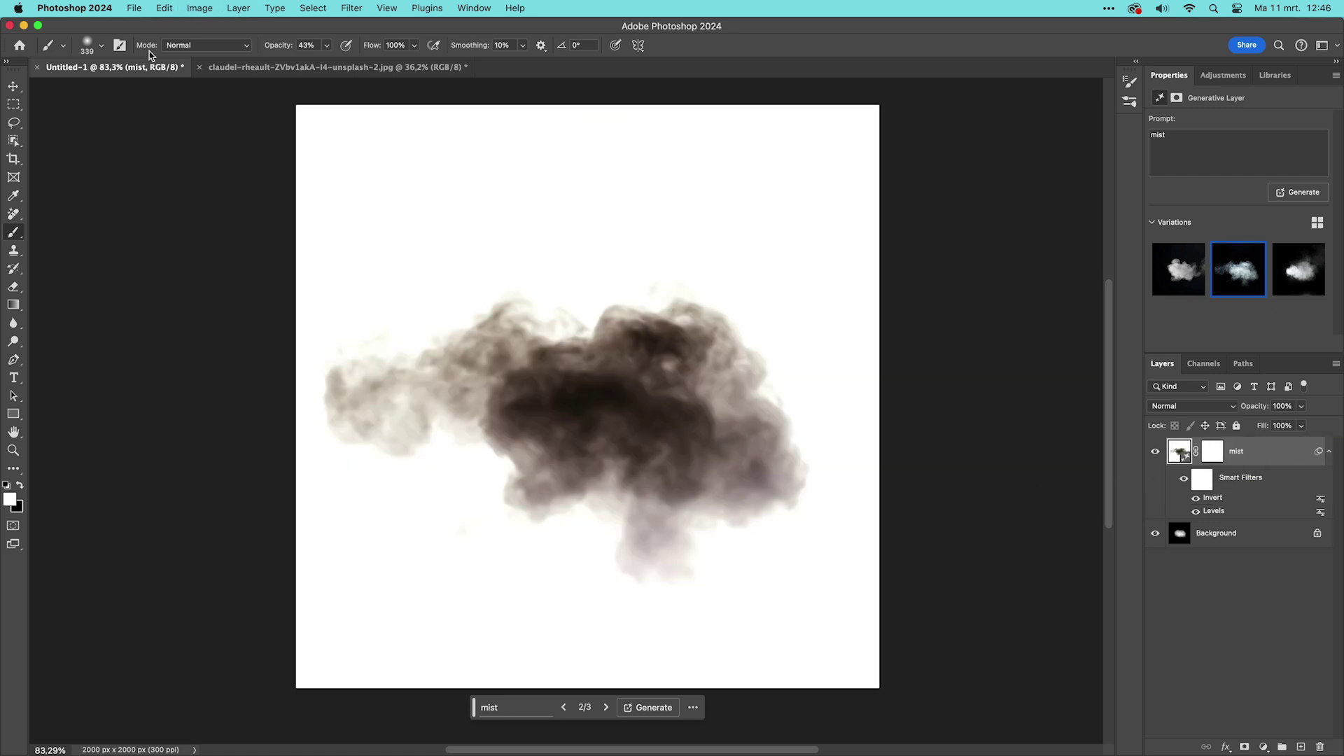
{"action": "left_click", "coordinate": [166, 8]}
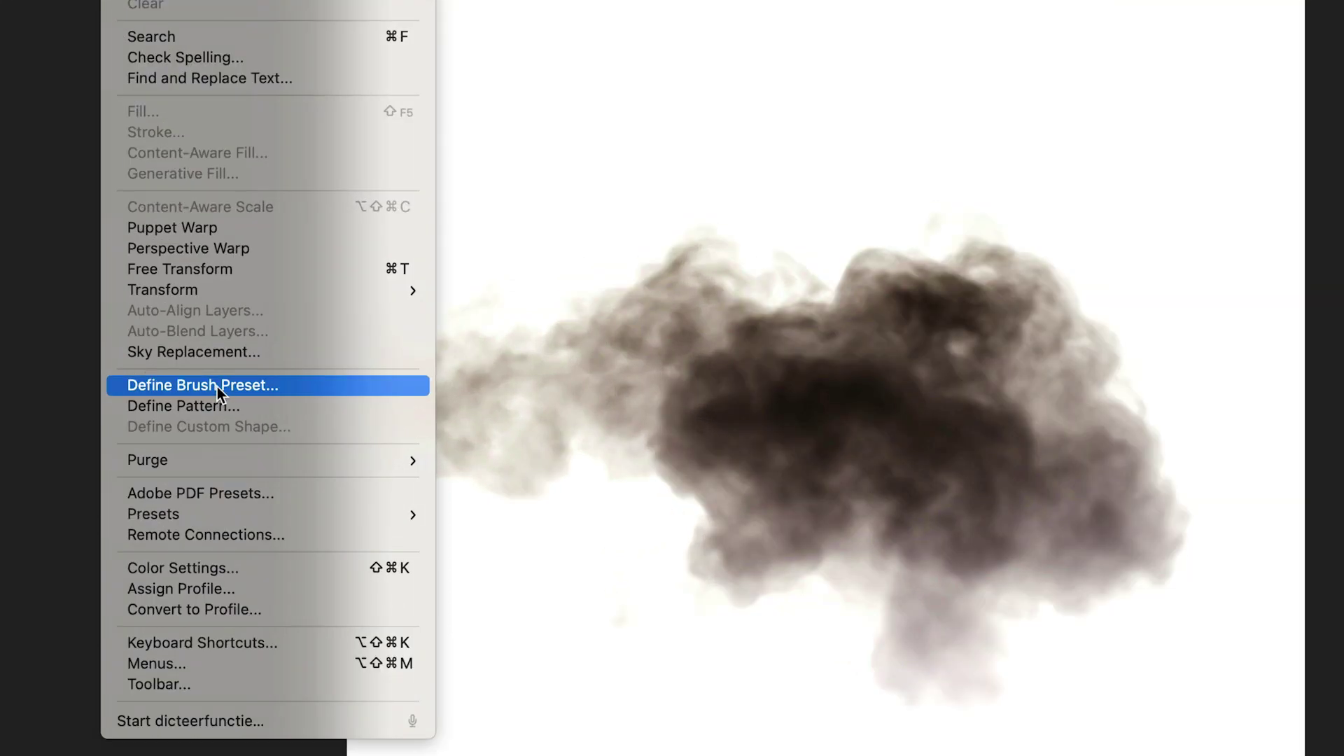
{"action": "left_click", "coordinate": [217, 387]}
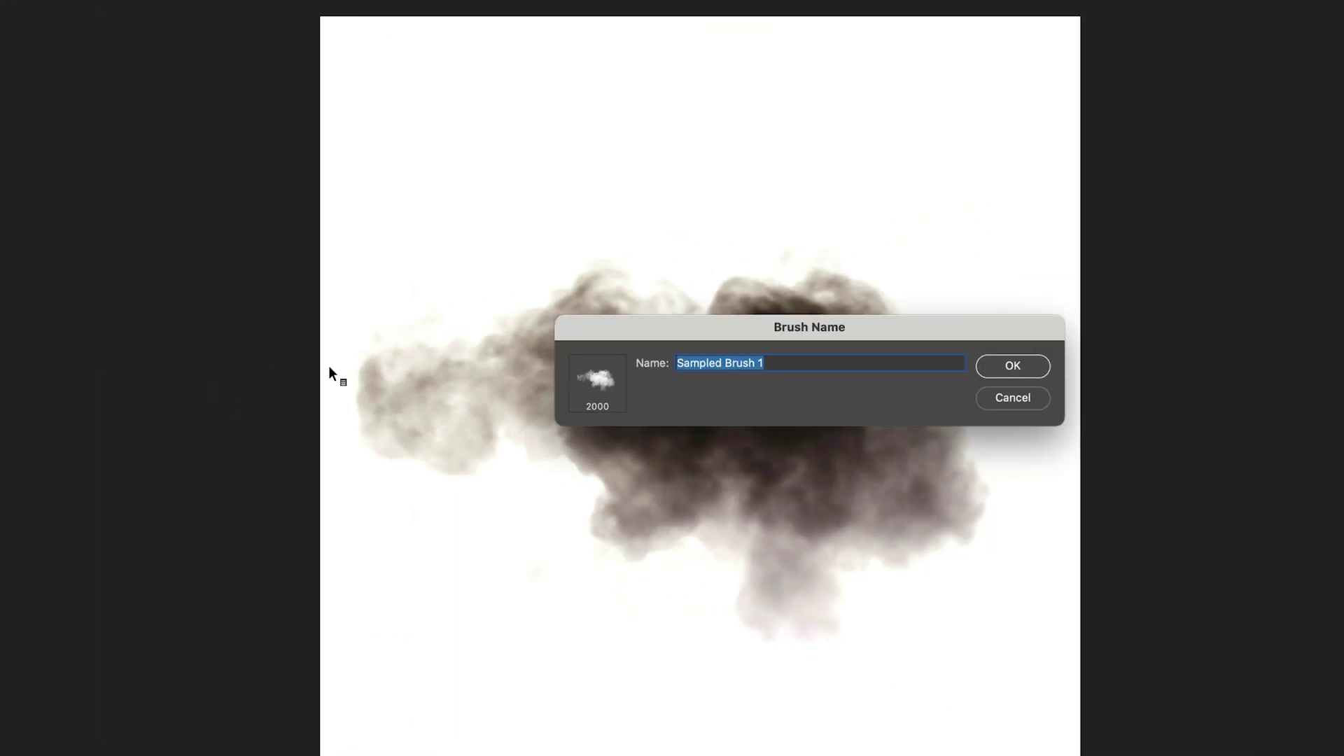
{"action": "type", "text": "mist brush sta"}
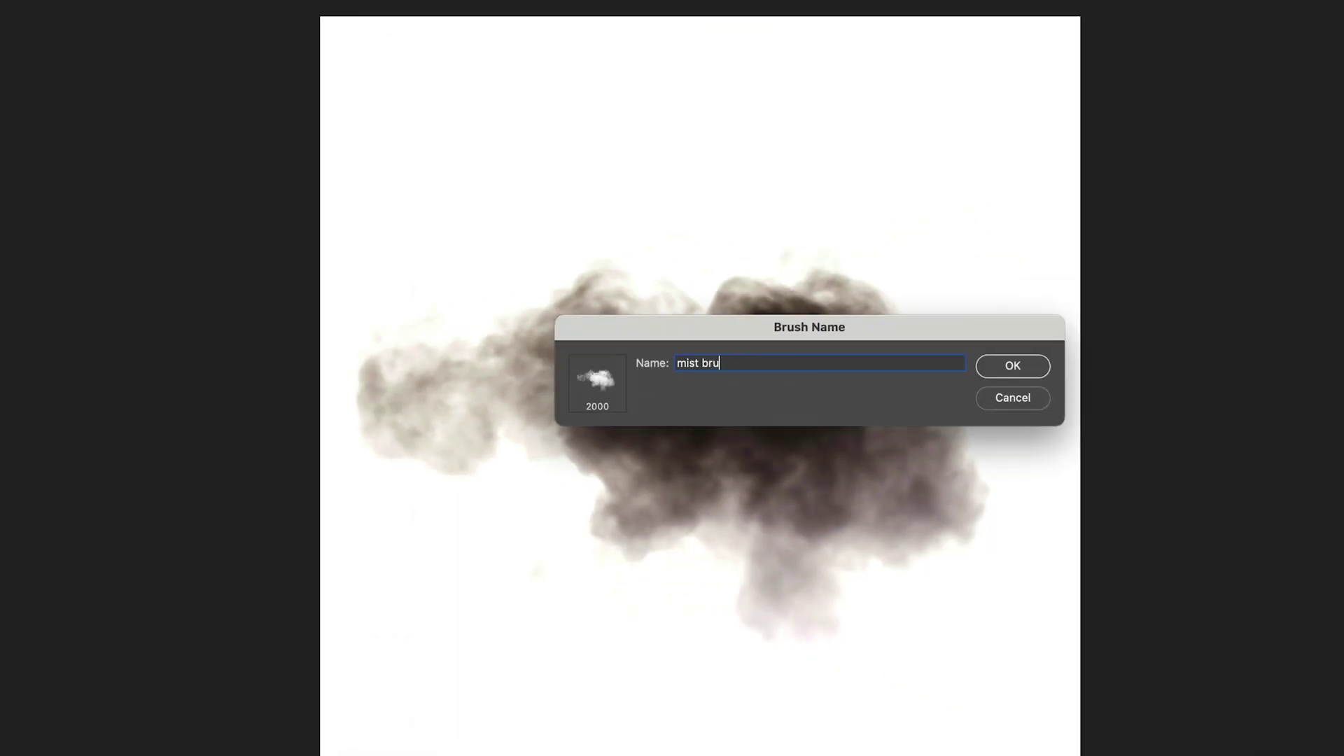
{"action": "type", "text": "rt"}
{"action": "key", "text": "Return"}
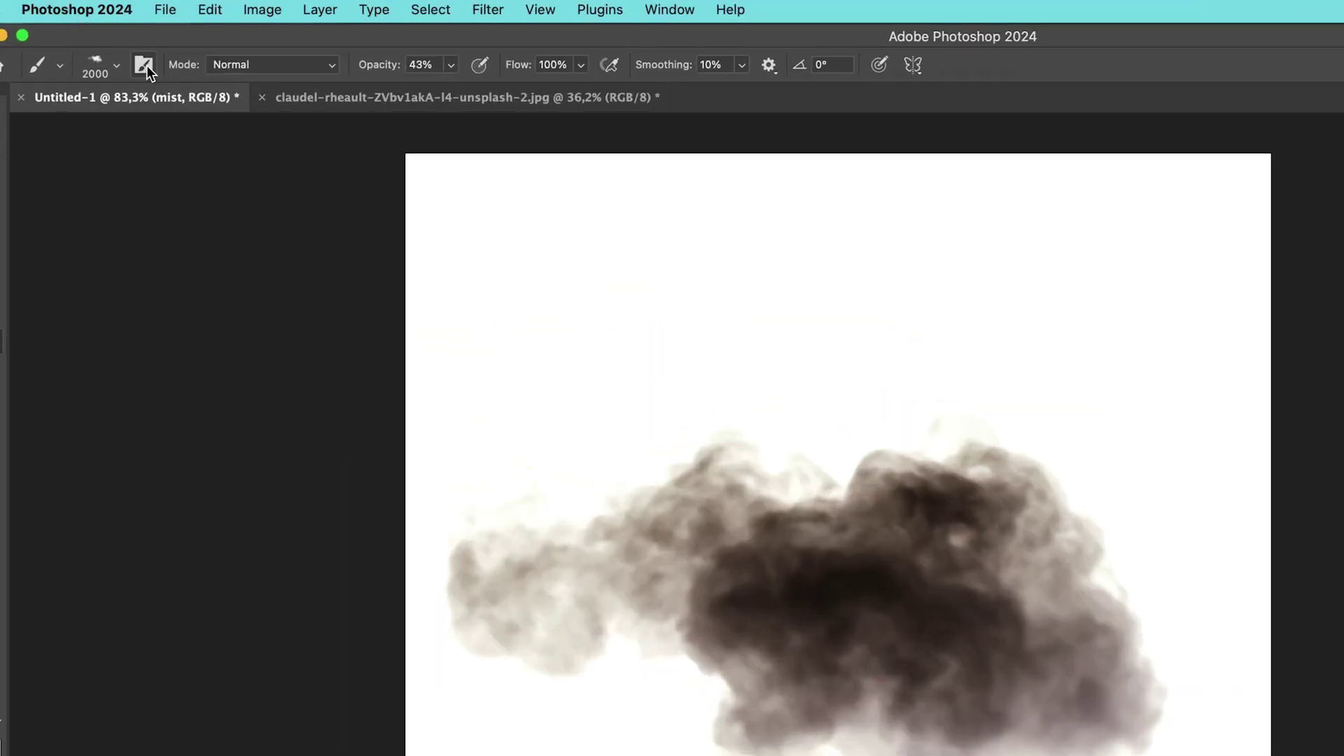
Enable Shape Dynamics with Size Jitter and Angle Jitter both at 100%
{"action": "left_click", "coordinate": [120, 45]}
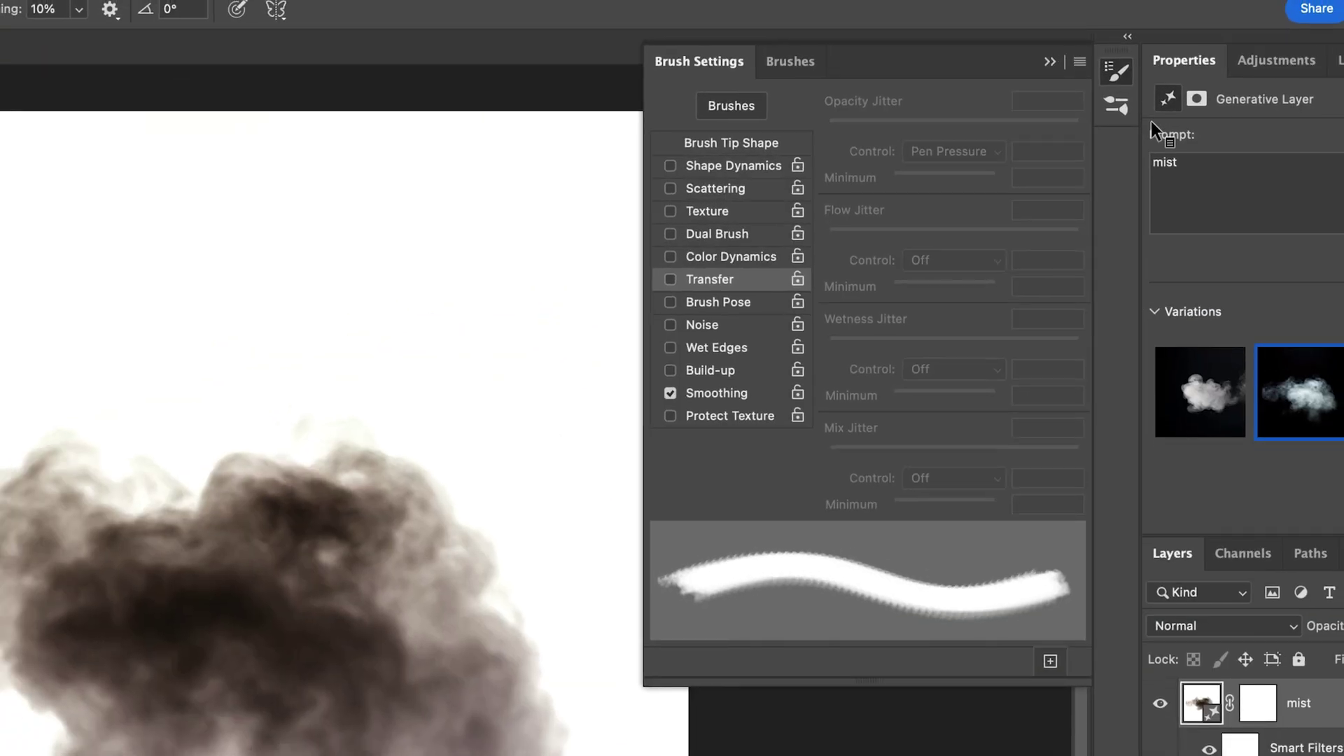
{"action": "left_click", "coordinate": [706, 168]}
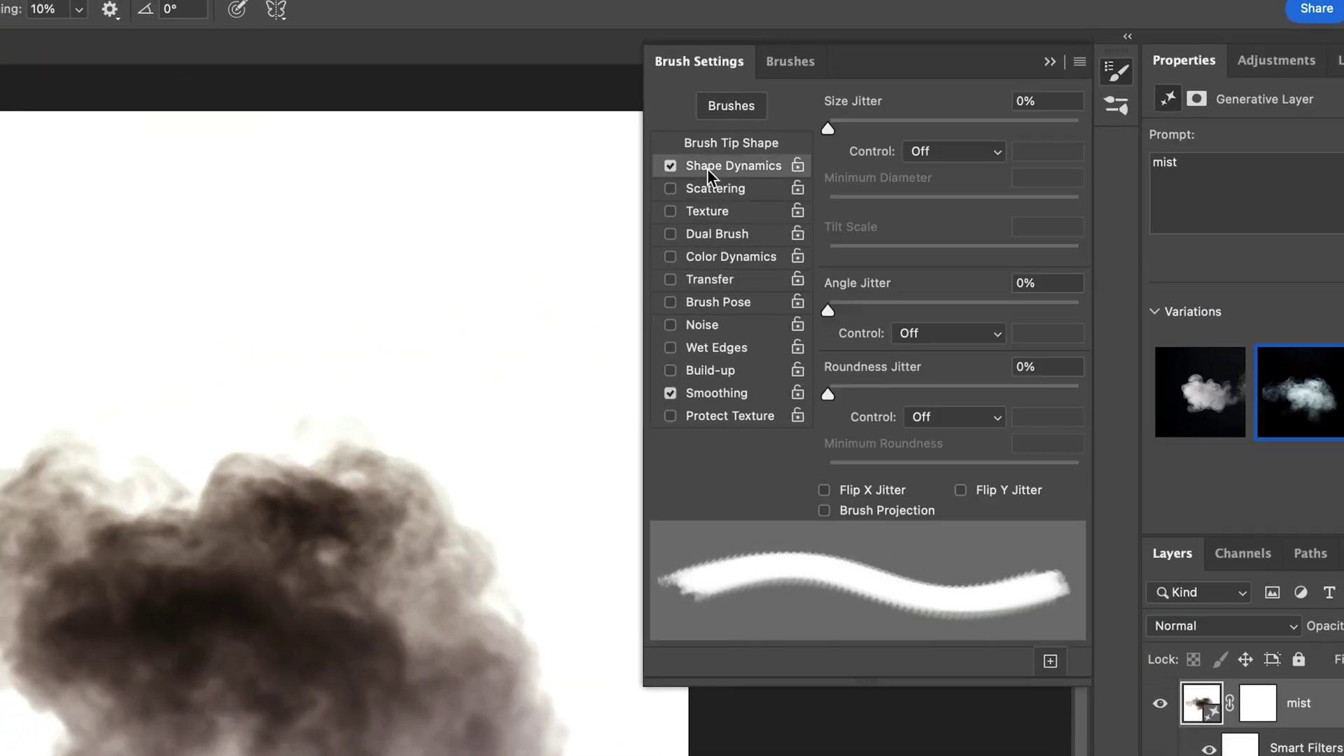
{"action": "left_click_drag", "start_coordinate": [829, 127], "coordinate": [1101, 130]}
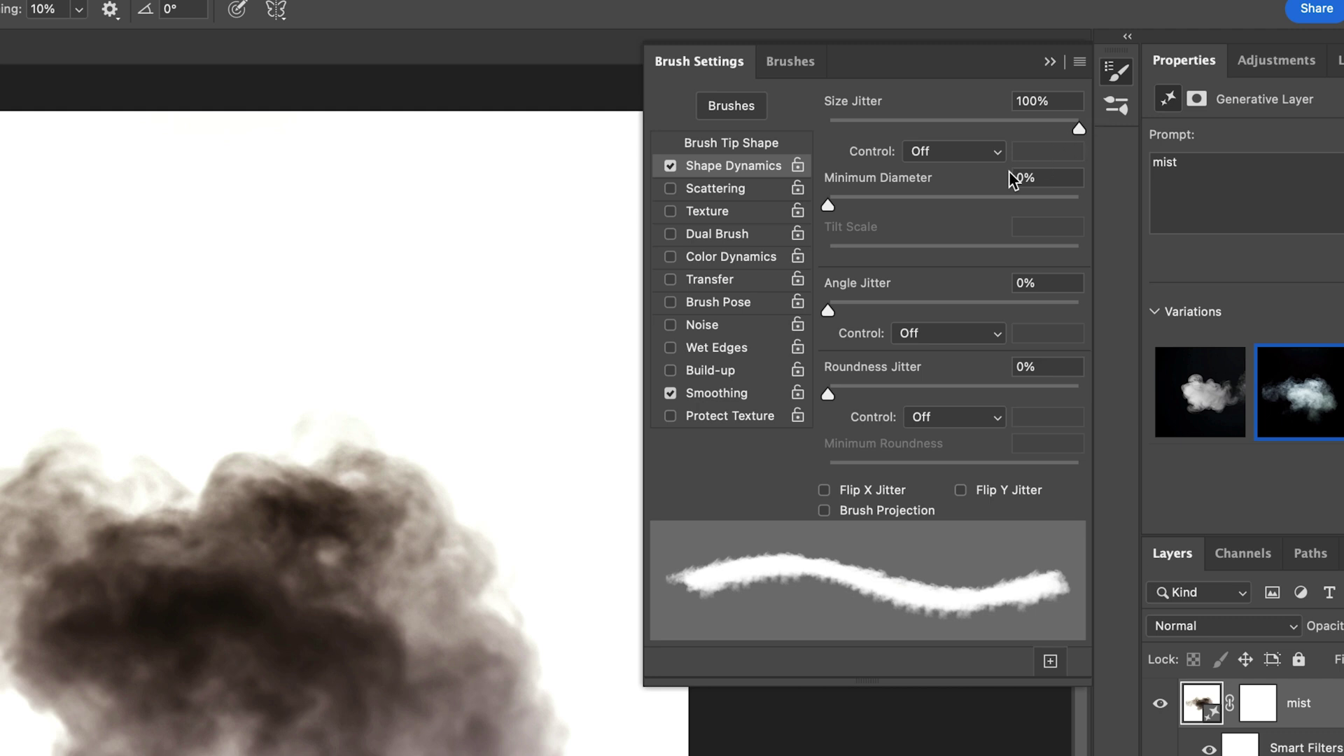
{"action": "left_click_drag", "start_coordinate": [825, 308], "coordinate": [1094, 309]}
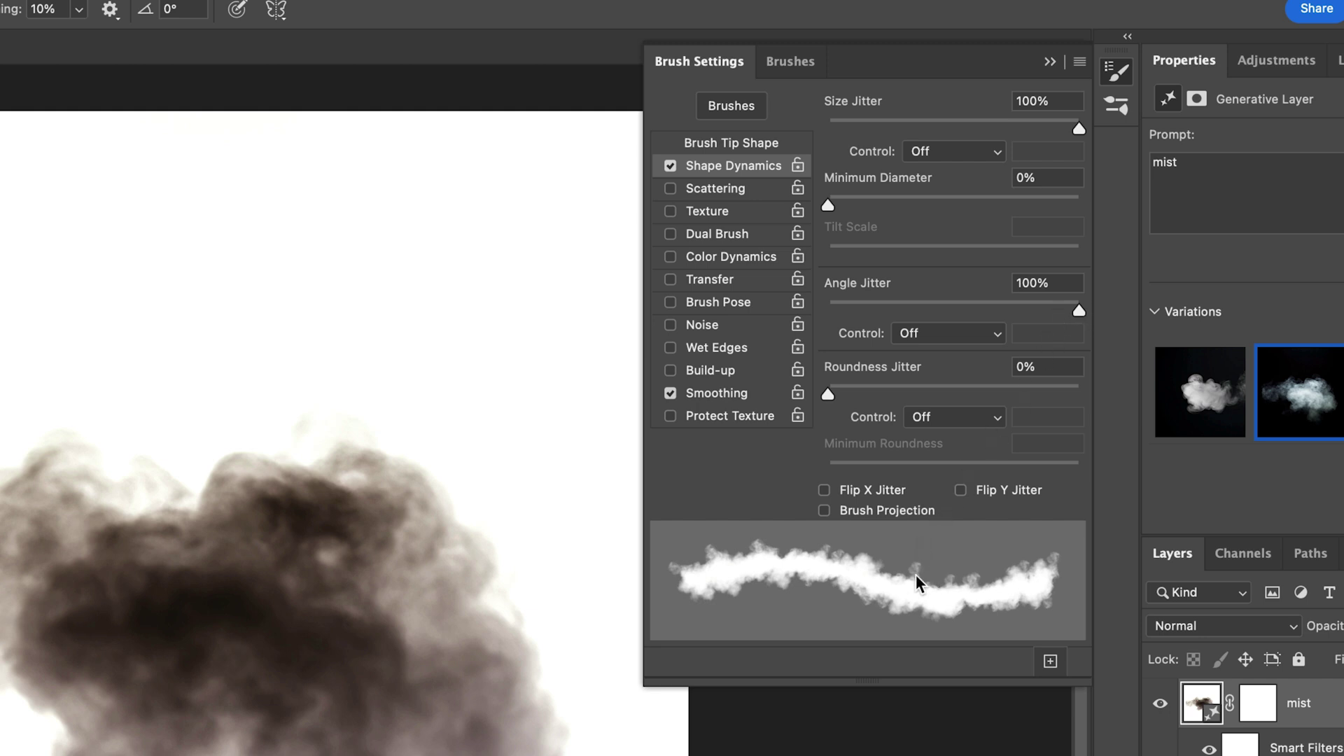
Enable Scattering at about 52% and Transfer with Opacity Jitter at 100%
{"action": "left_click", "coordinate": [717, 187]}
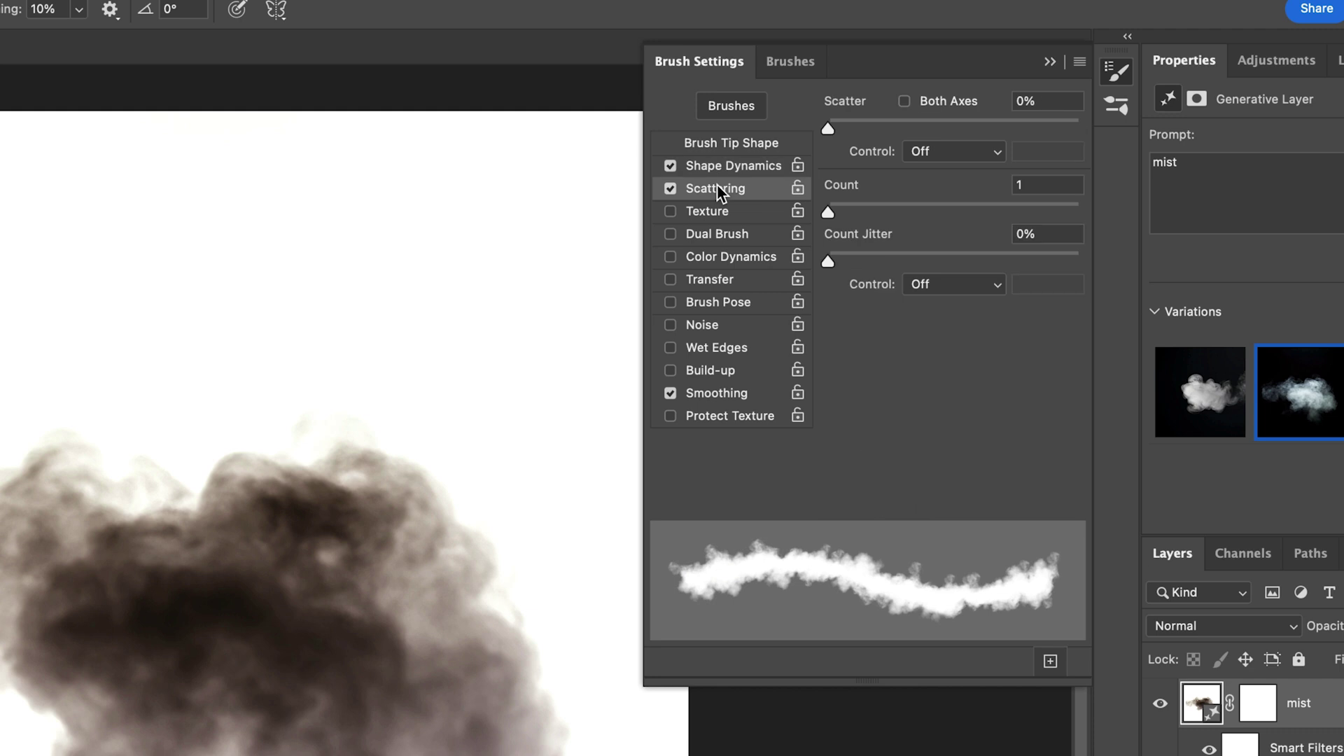
{"action": "mouse_move", "coordinate": [826, 124]}
{"action": "left_mouse_down"}
{"action": "mouse_move", "coordinate": [851, 129]}
{"action": "mouse_move", "coordinate": [840, 132]}
{"action": "left_mouse_up"}
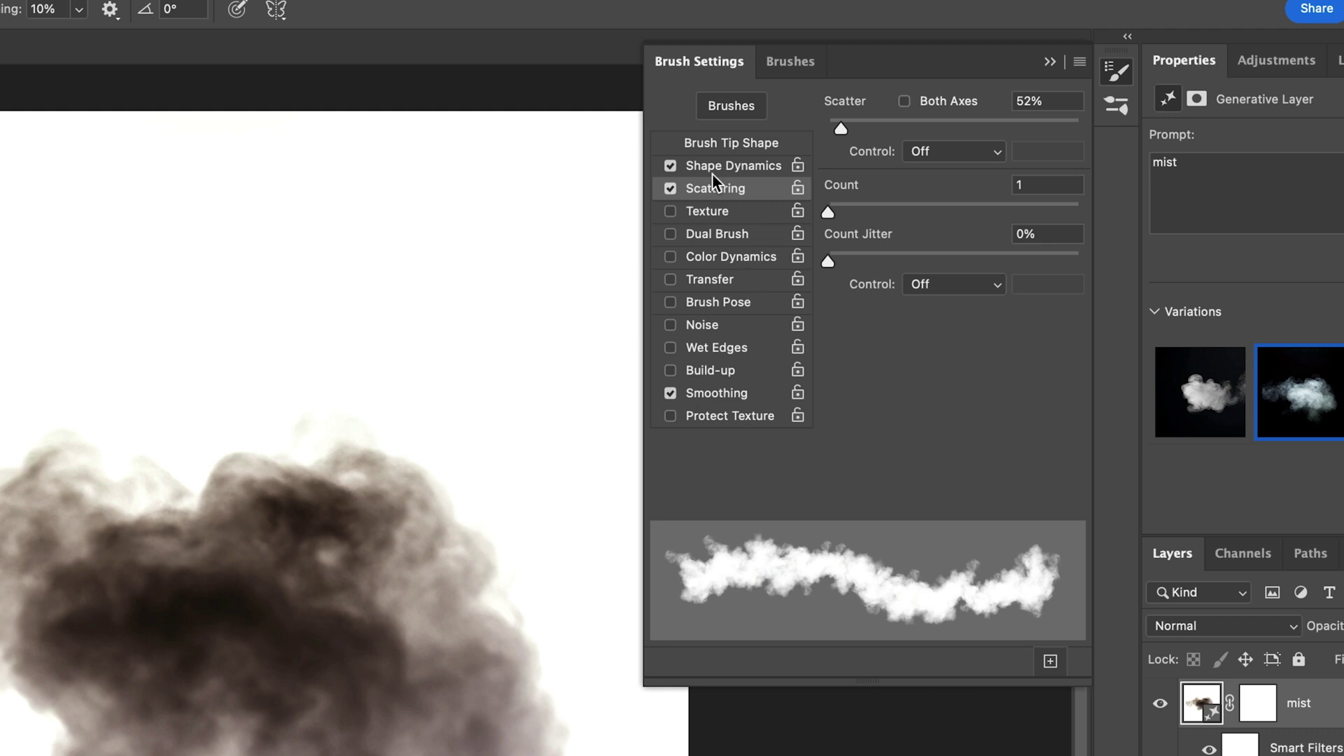
{"action": "left_click", "coordinate": [709, 278]}
{"action": "left_click_drag", "start_coordinate": [831, 124], "coordinate": [1090, 115]}
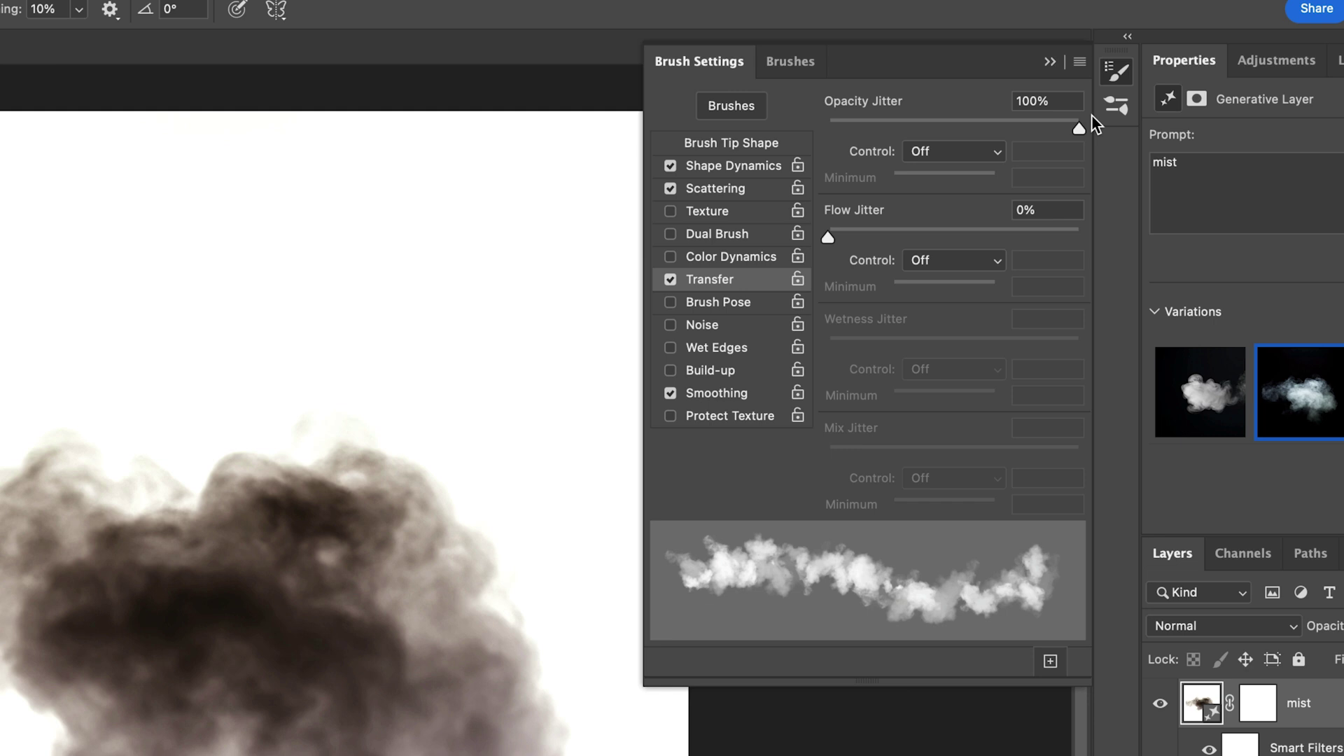
Set the Opacity Jitter control to Pen Pressure and save the brush as preset 'mist brush'
{"action": "left_click", "coordinate": [968, 160]}
{"action": "left_click", "coordinate": [967, 200]}
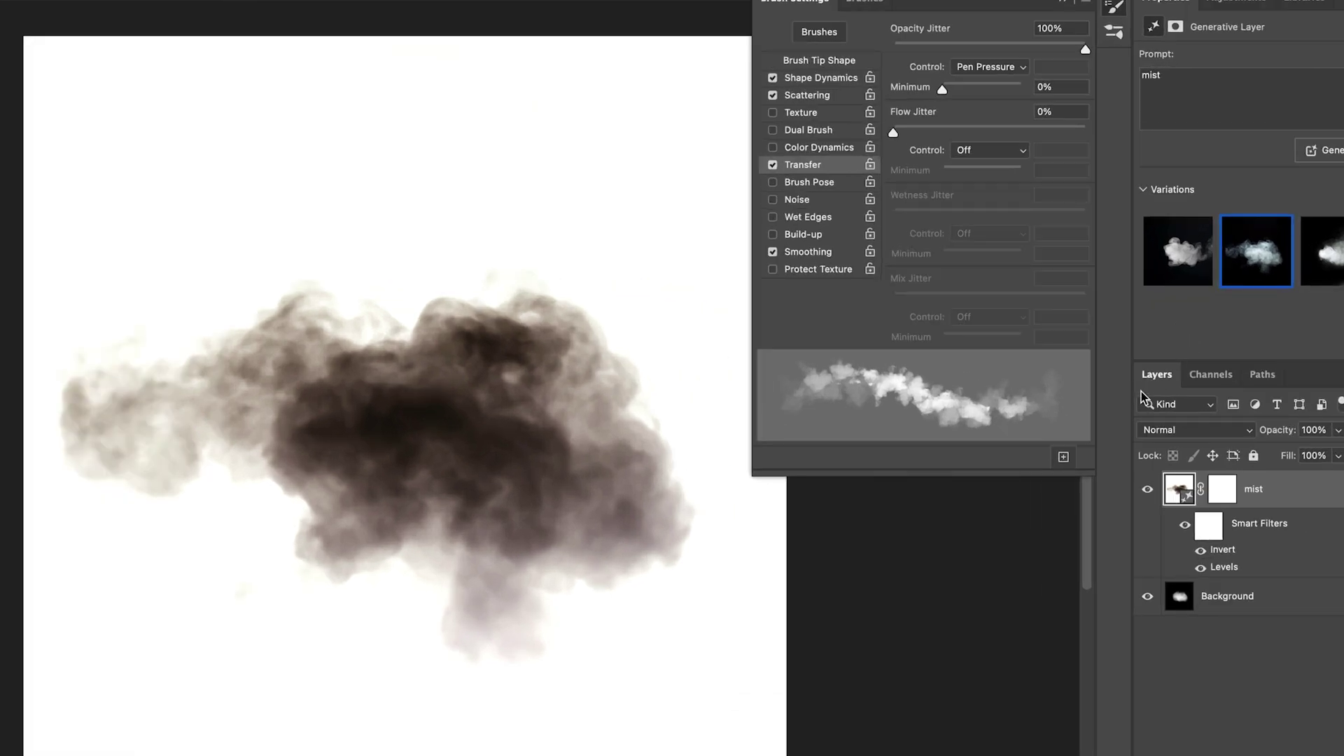
{"action": "left_click", "coordinate": [1062, 457]}
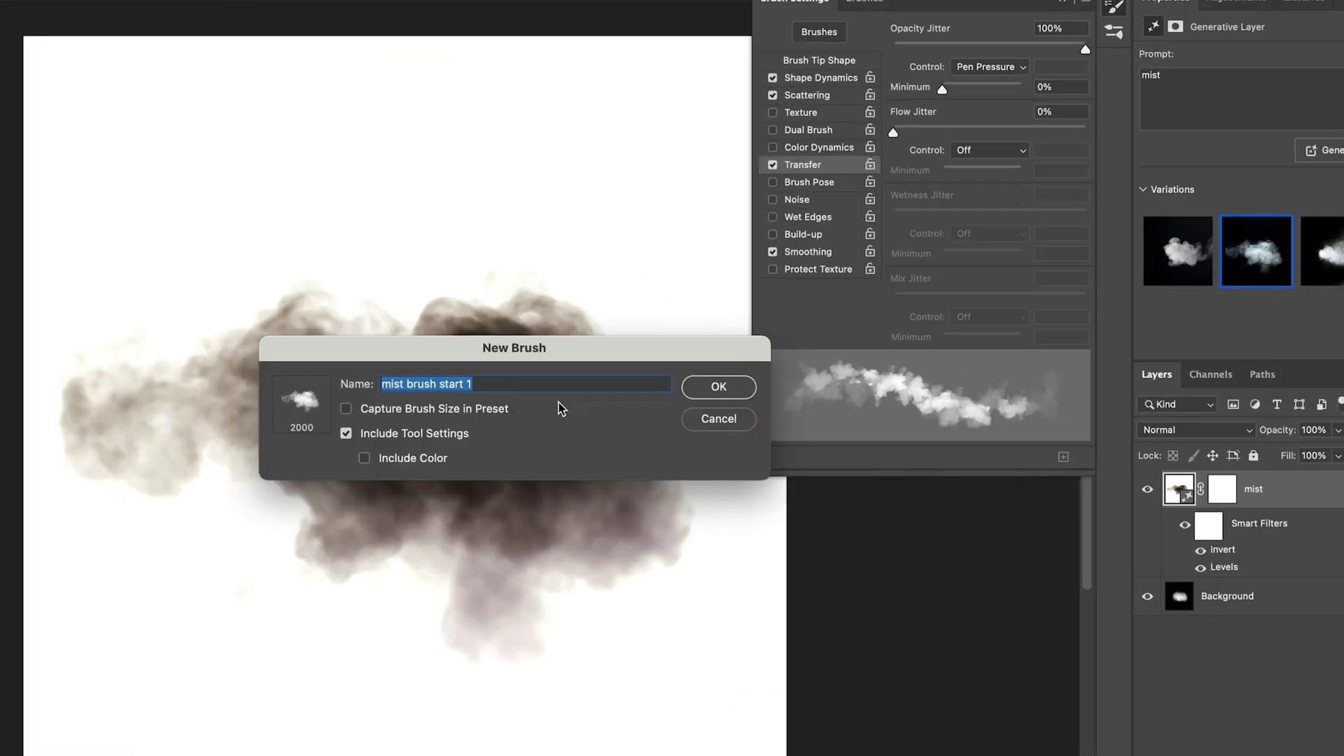
{"action": "type", "text": "mist brush"}
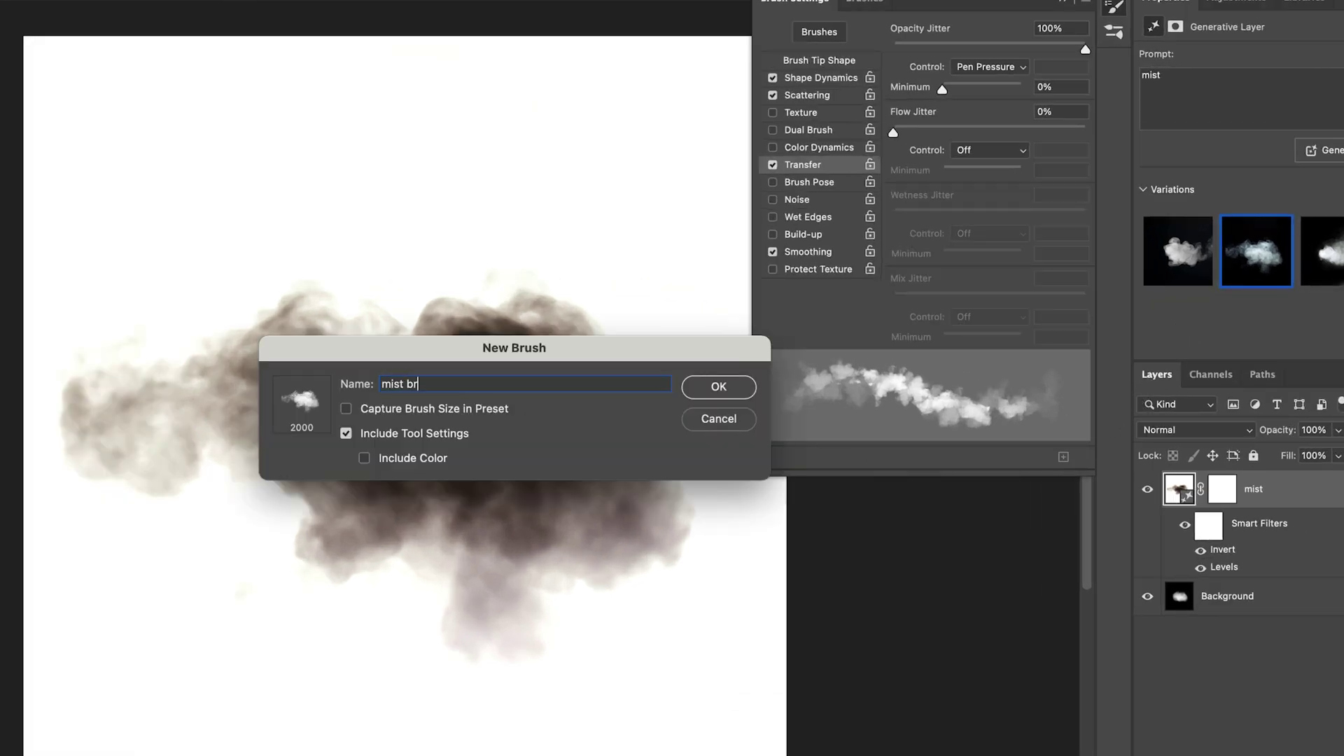
{"action": "left_click", "coordinate": [718, 387]}
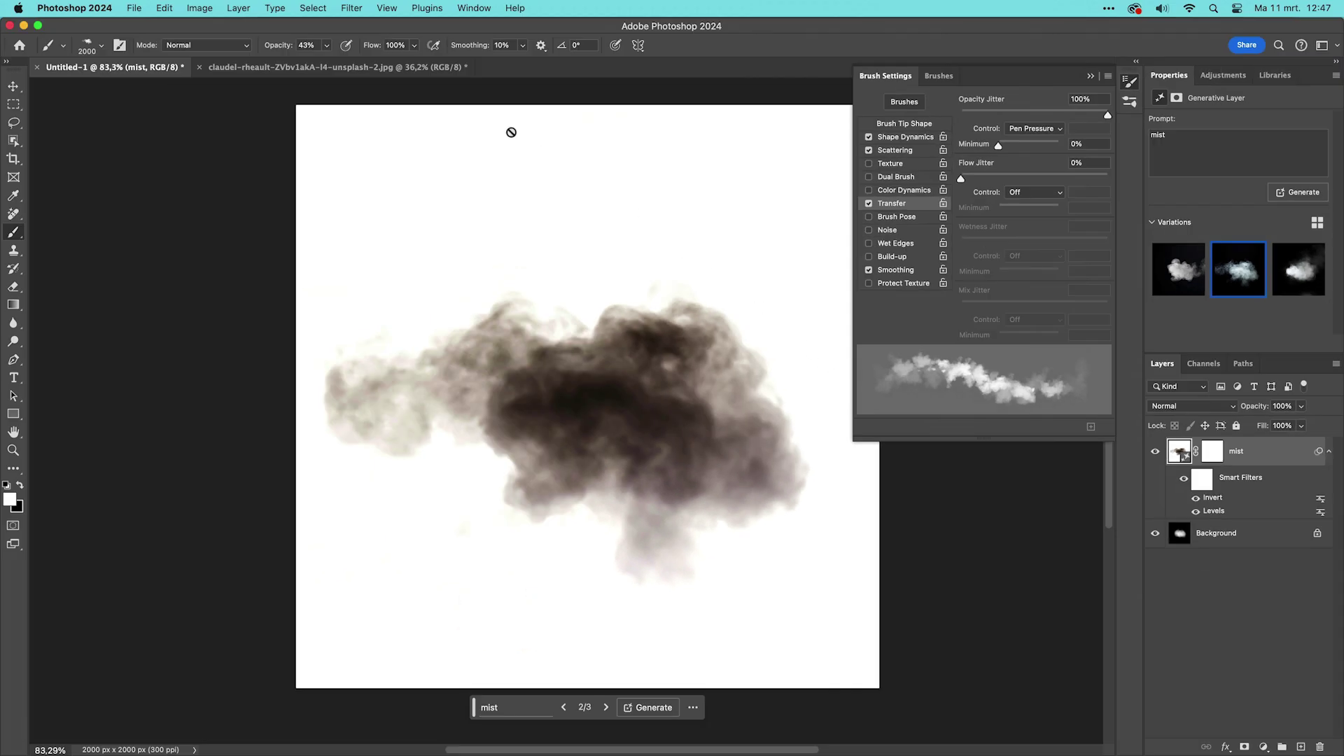
Switch to the valley photo, close Brush Settings, and add a new empty layer
{"action": "left_click", "coordinate": [368, 66]}
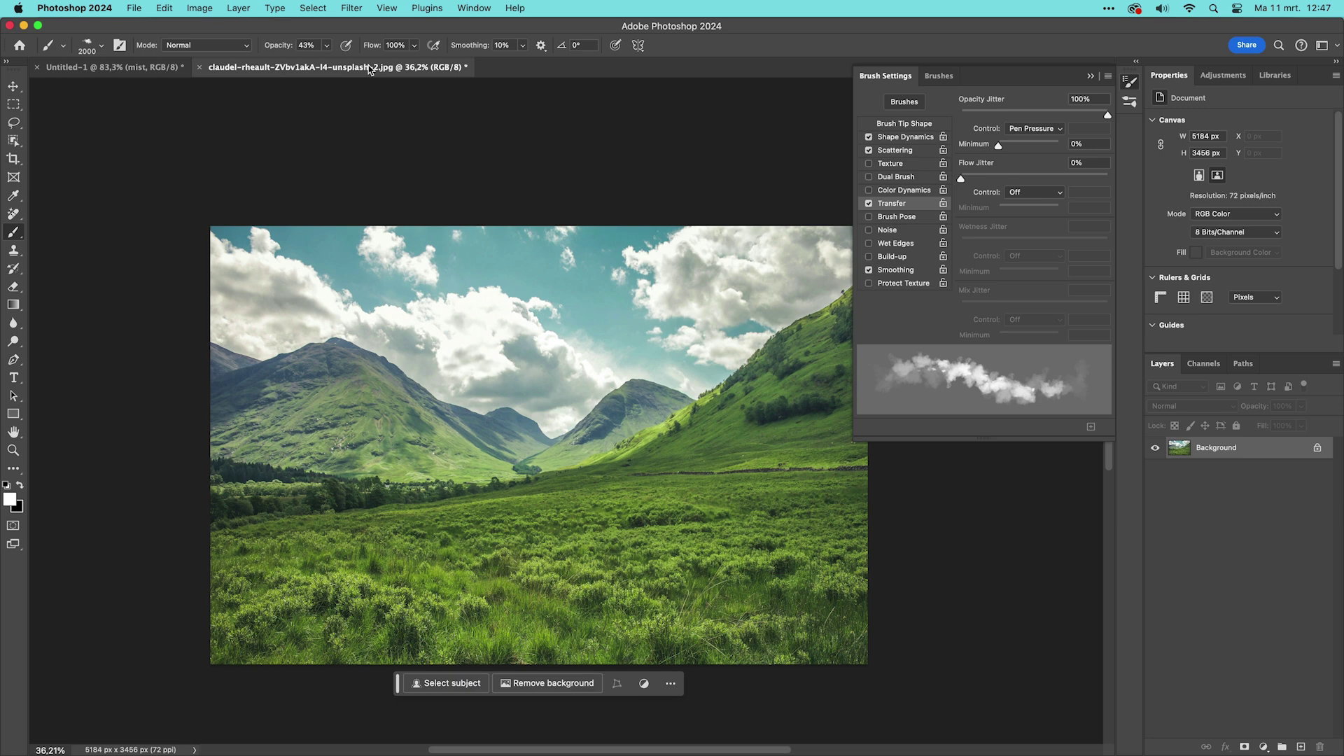
{"action": "left_click", "coordinate": [1133, 82]}
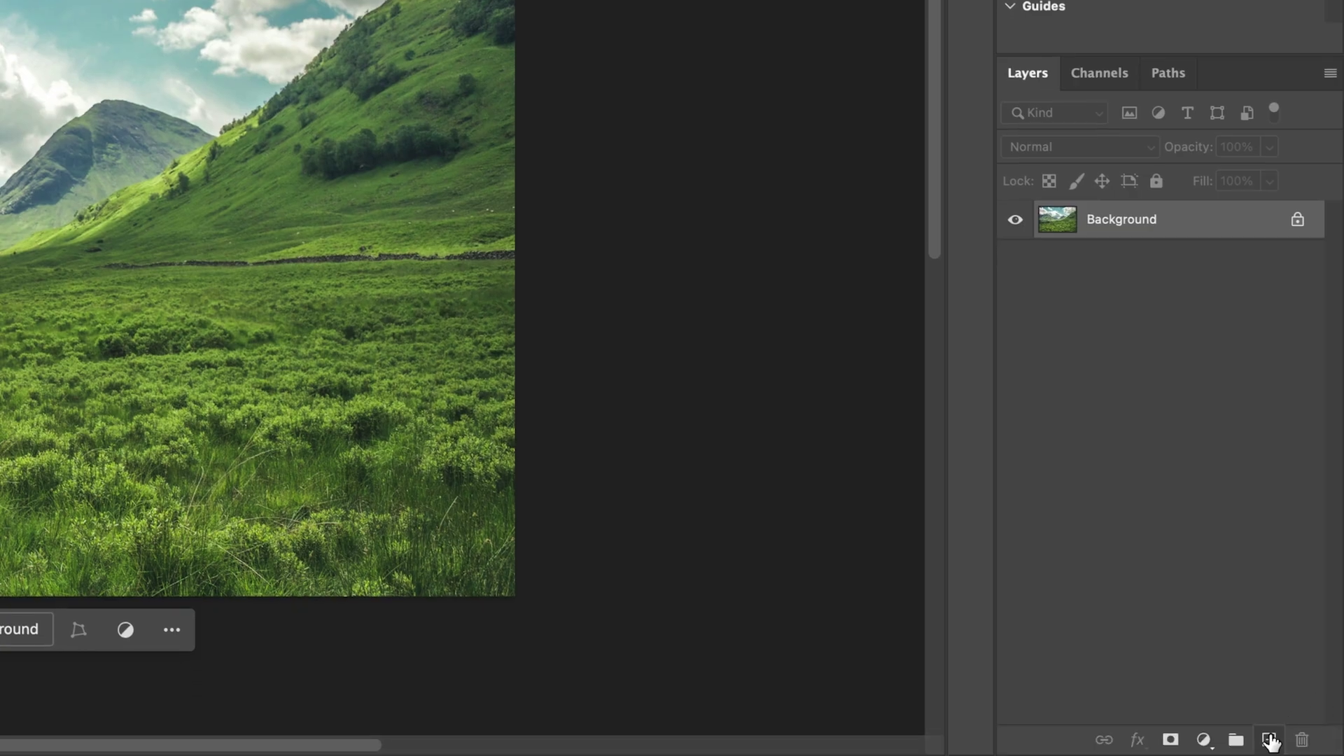
{"action": "left_click", "coordinate": [1300, 746]}
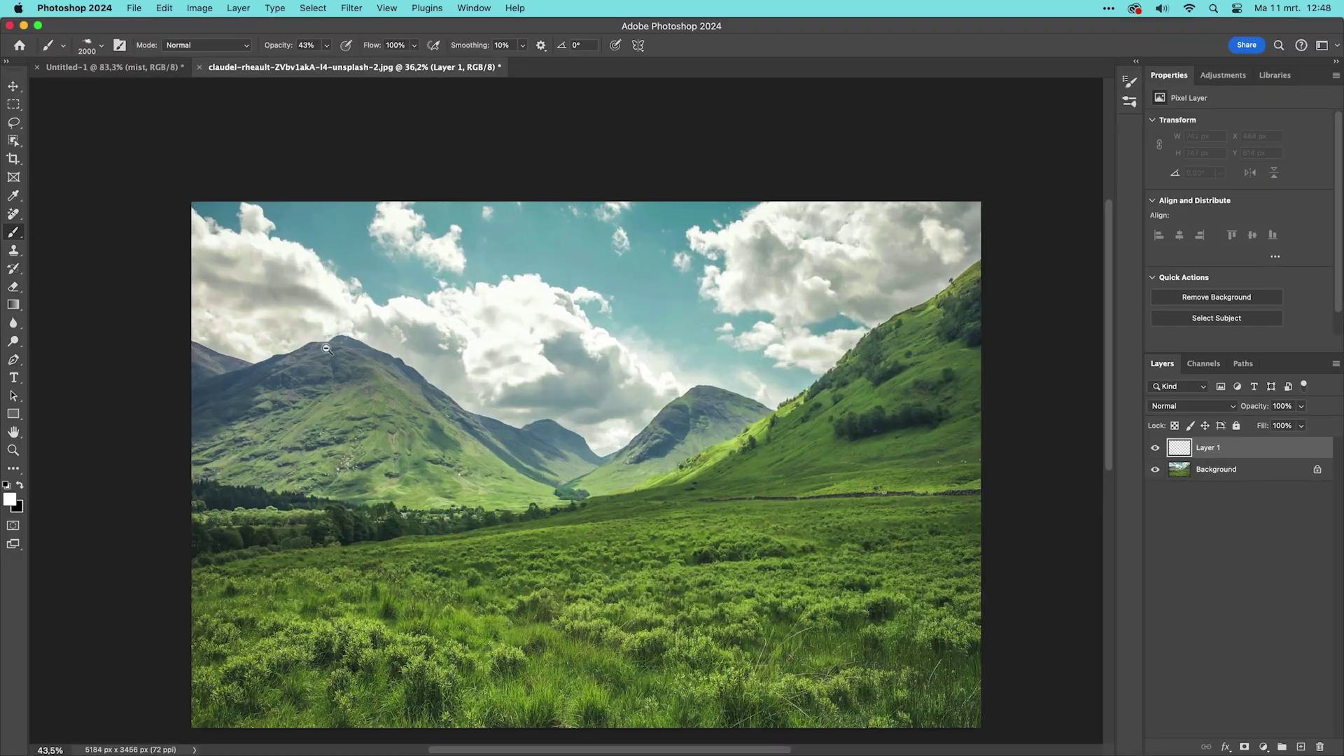
Paint mist over the mountain peaks, extending it to the photo's left edge
{"action": "scroll", "coordinate": [378, 357], "scroll_direction": "up", "scroll_amount": 5}
{"action": "mouse_move", "coordinate": [382, 353]}
{"action": "left_mouse_down"}
{"action": "mouse_move", "coordinate": [329, 301]}
{"action": "mouse_move", "coordinate": [315, 308]}
{"action": "mouse_move", "coordinate": [391, 367]}
{"action": "left_mouse_up"}
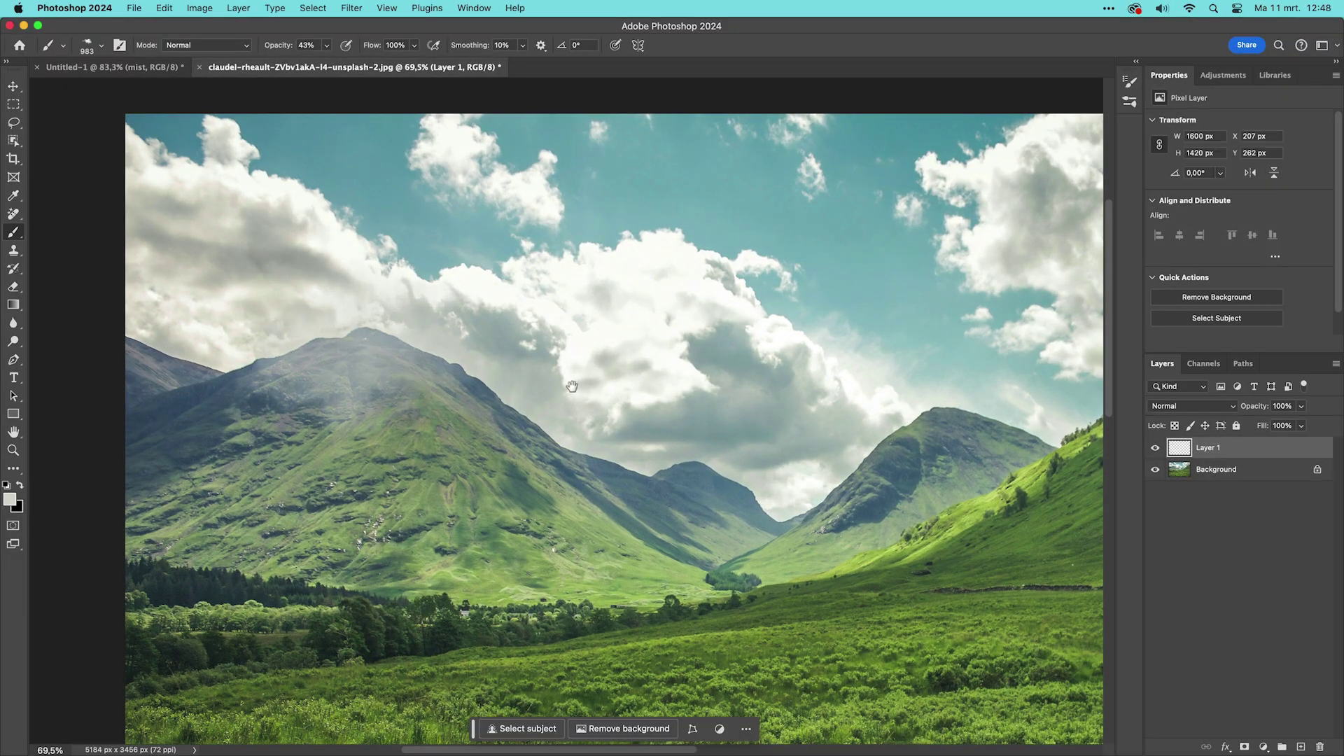
{"action": "scroll", "coordinate": [591, 394], "scroll_direction": "right", "scroll_amount": 10}
{"action": "scroll", "coordinate": [591, 394], "scroll_direction": "up", "scroll_amount": 2}
{"action": "mouse_move", "coordinate": [591, 394]}
{"action": "left_mouse_down"}
{"action": "mouse_move", "coordinate": [585, 354]}
{"action": "mouse_move", "coordinate": [549, 375]}
{"action": "mouse_move", "coordinate": [658, 417]}
{"action": "mouse_move", "coordinate": [525, 378]}
{"action": "left_mouse_up"}
{"action": "scroll", "coordinate": [525, 378], "scroll_direction": "down", "scroll_amount": 5}
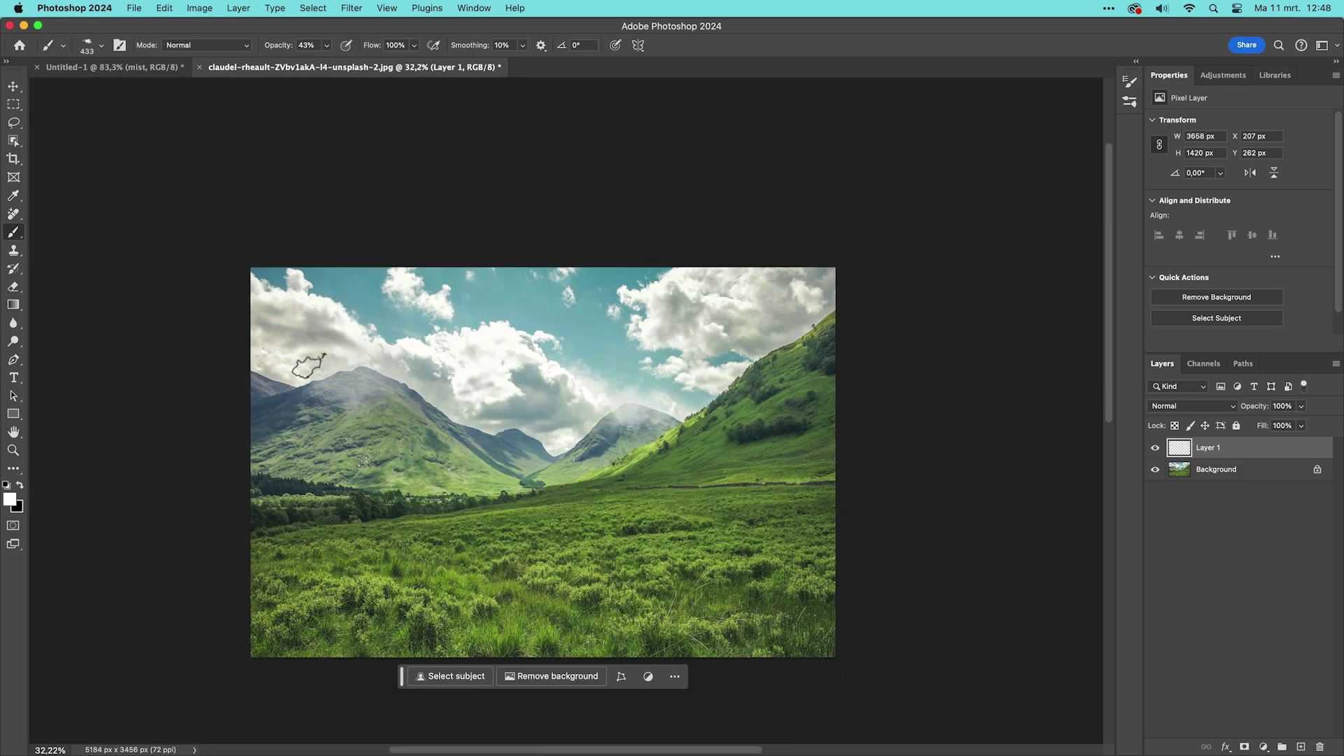
{"action": "left_click_drag", "start_coordinate": [263, 387], "coordinate": [275, 389]}
{"action": "scroll", "coordinate": [343, 391], "scroll_direction": "up", "scroll_amount": 3}
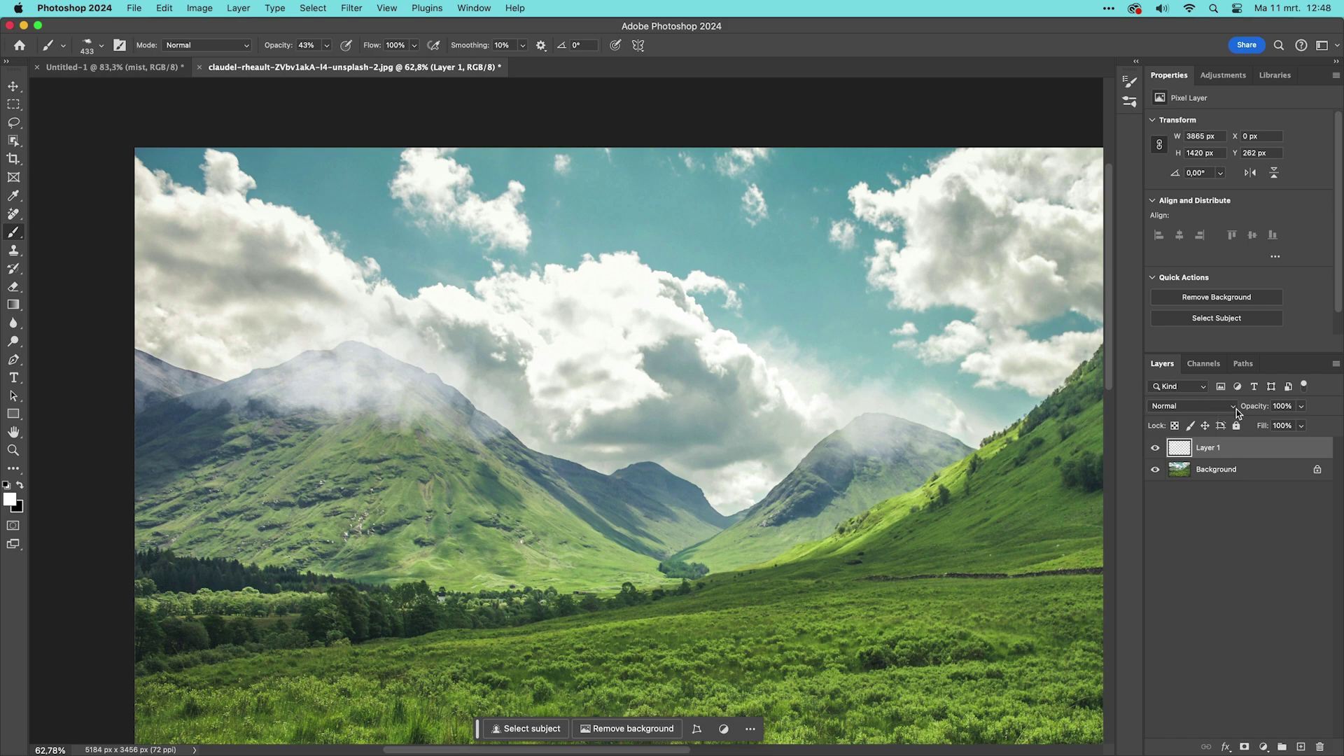
Lower the mist layer's opacity to 85% and bring the whole landscape back into view
{"action": "left_click_drag", "start_coordinate": [1256, 410], "coordinate": [1248, 411]}
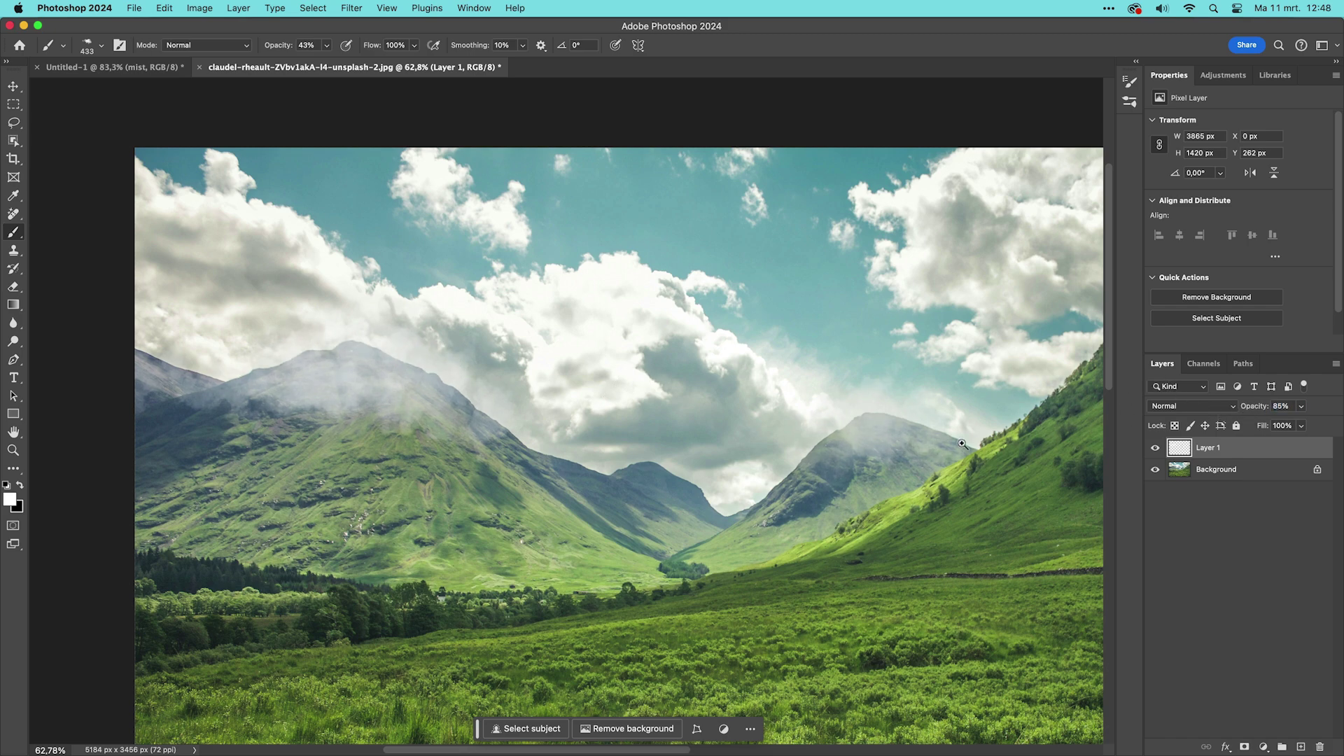
{"action": "scroll", "coordinate": [955, 446], "scroll_direction": "down", "scroll_amount": 2}
{"action": "left_click_drag", "start_coordinate": [955, 447], "coordinate": [733, 460]}
{"action": "scroll", "coordinate": [733, 460], "scroll_direction": "down", "scroll_amount": 1}
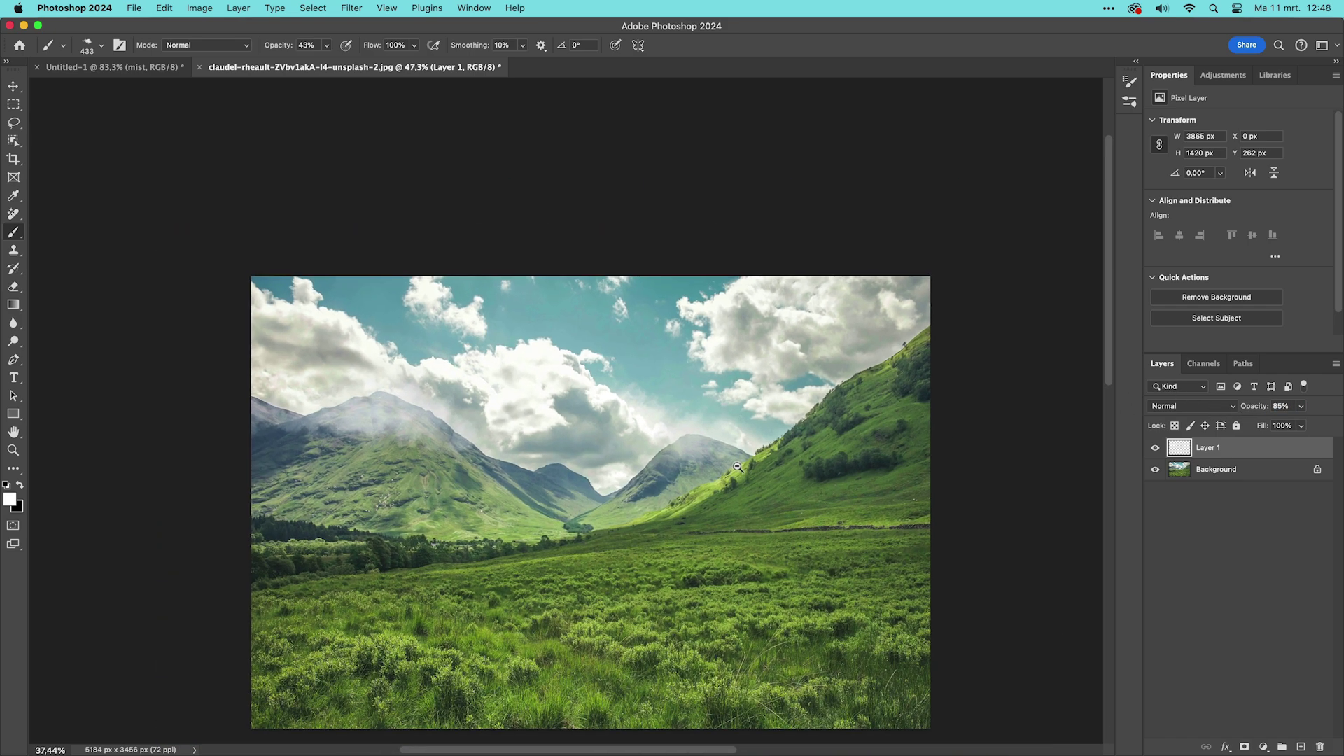